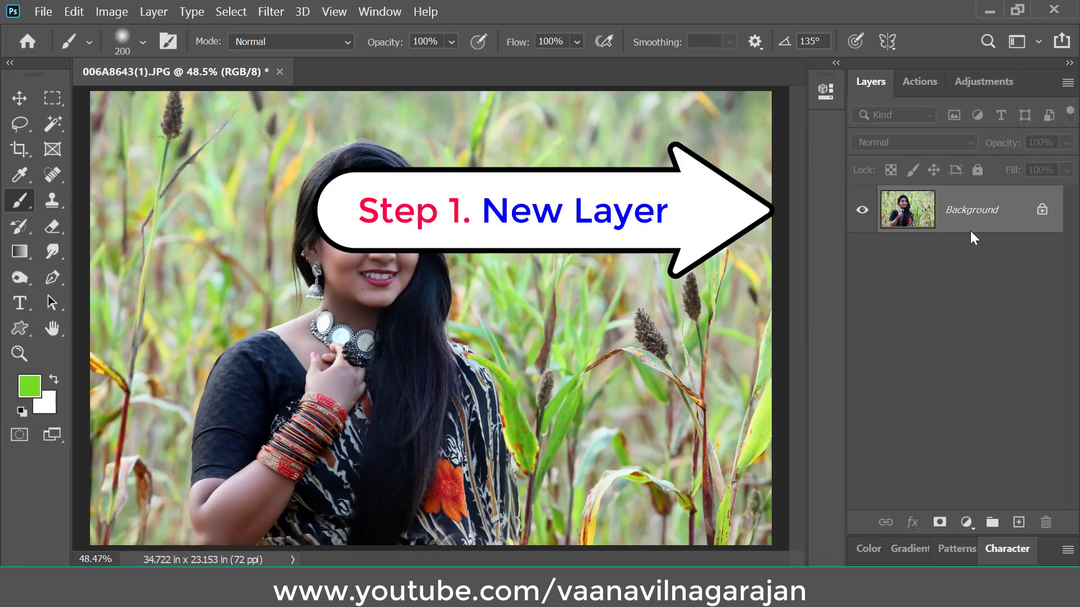
# Add a new Layer 1 above the Background photo and set its blend mode to Hue
pyautogui.click(1019, 523)
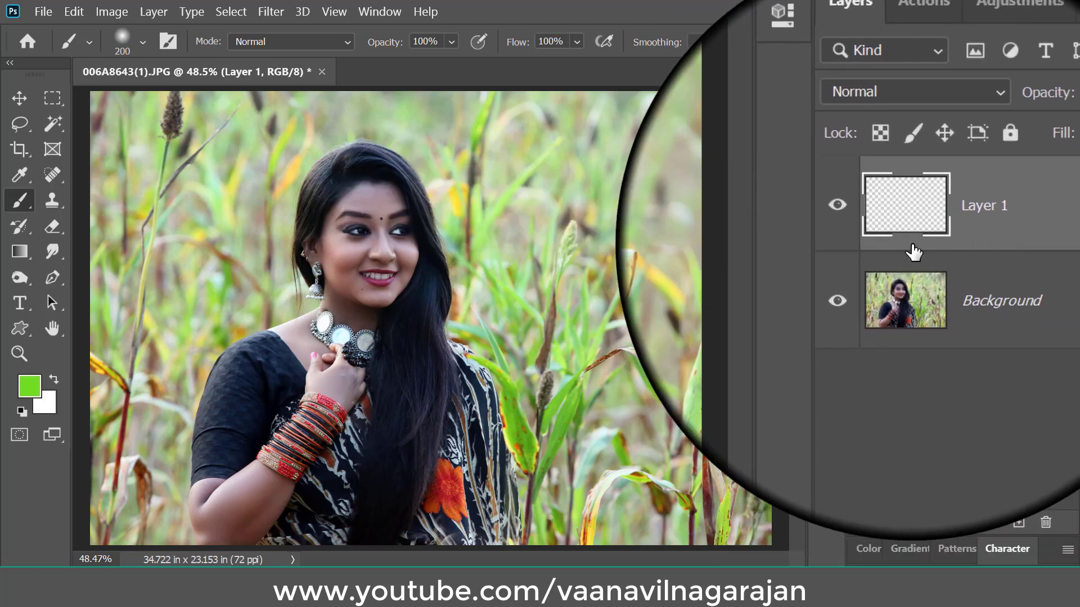
pyautogui.click(889, 80)
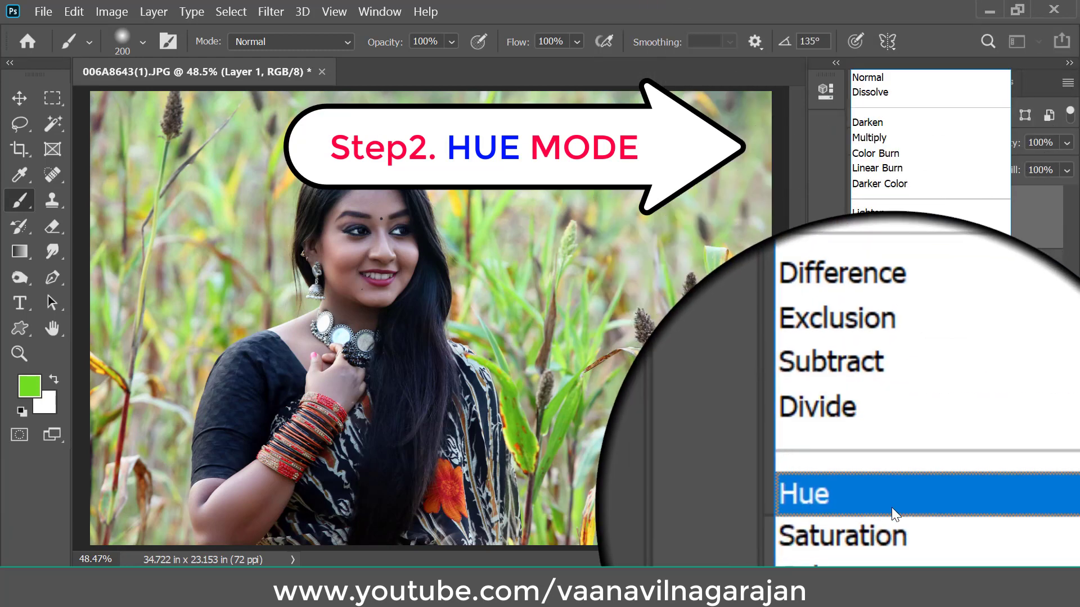
pyautogui.click(892, 507)
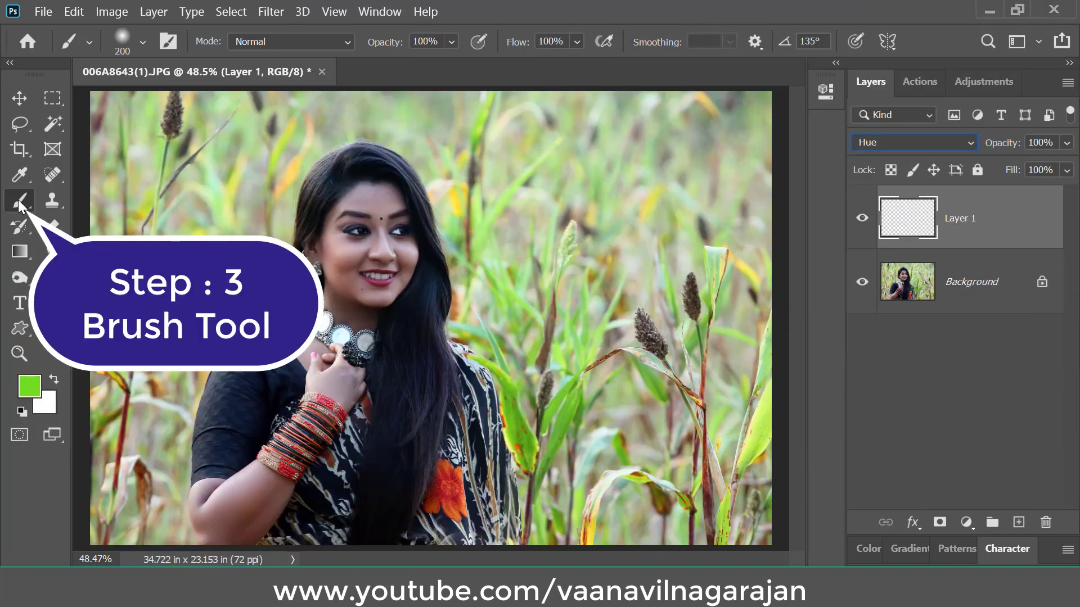
# Select the Brush Tool and set the foreground colour to magenta (df178d)
pyautogui.rightClick(20, 202)
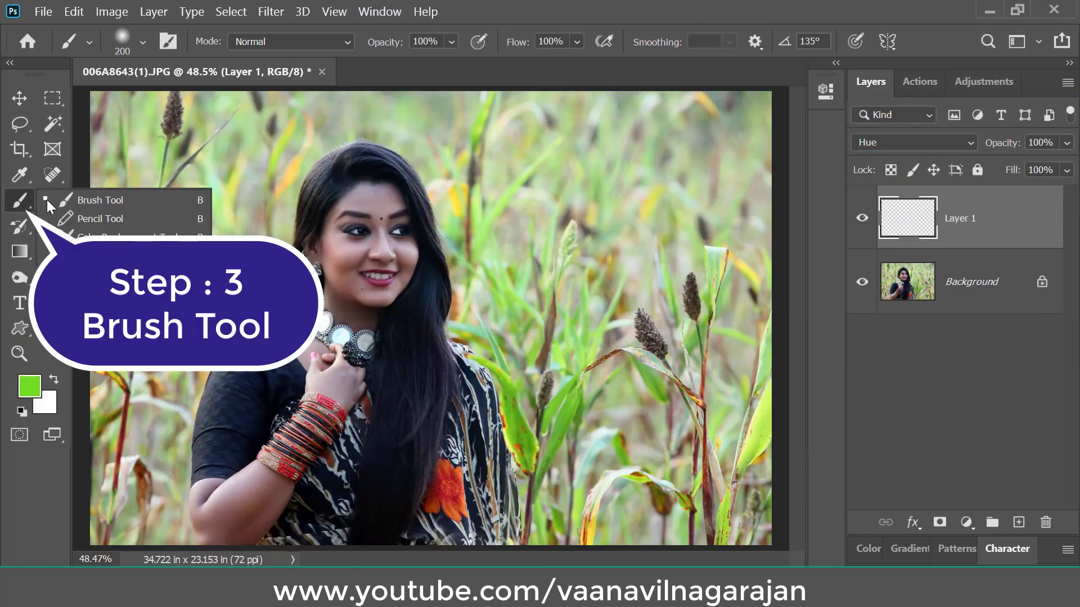
pyautogui.click(156, 199)
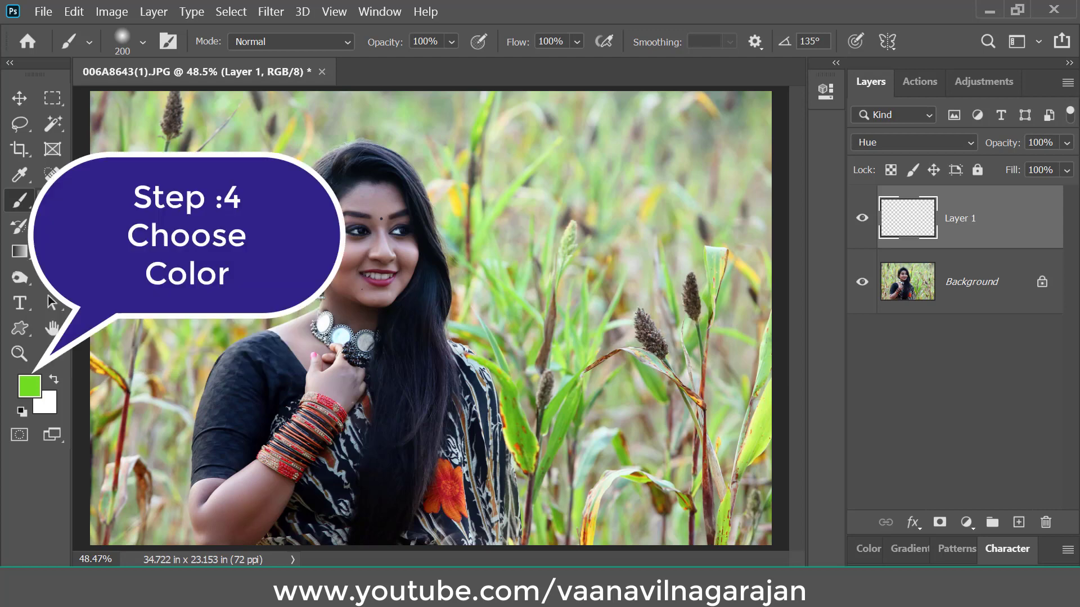
pyautogui.click(32, 387)
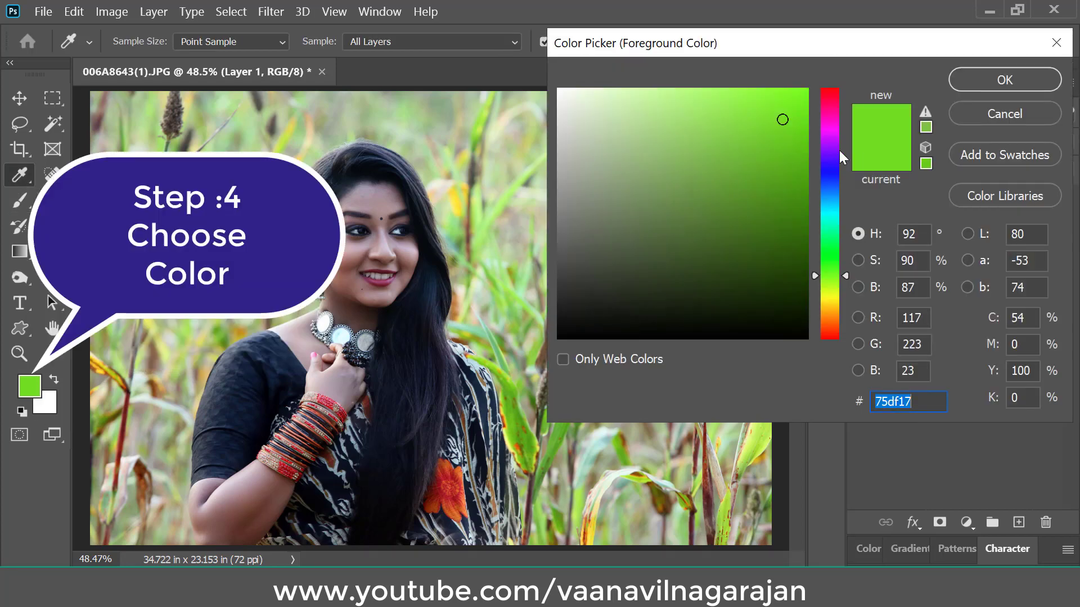
pyautogui.moveTo(839, 150); pyautogui.dragTo(833, 119)
pyautogui.click(833, 113)
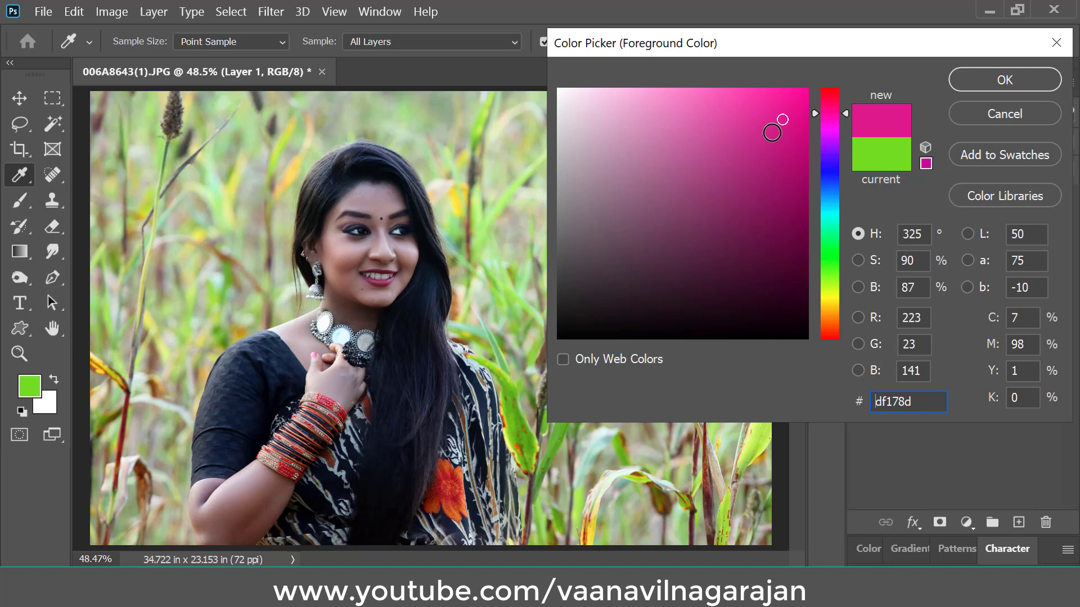
pyautogui.click(1011, 81)
pyautogui.press('b')
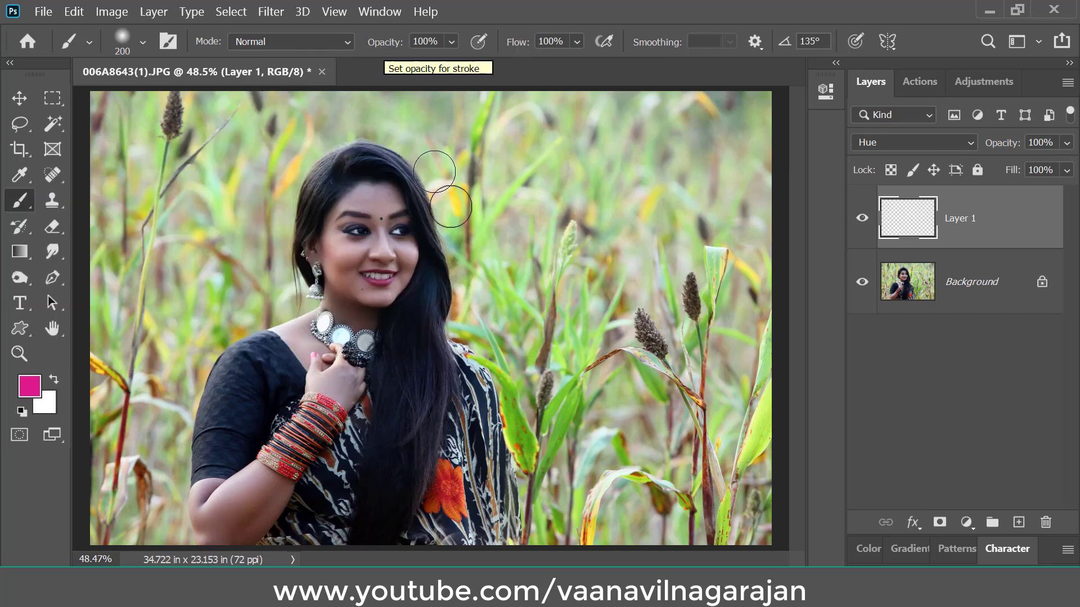
# Paint magenta over the right-side grass with a 1400 px brush at 0% hardness
pyautogui.press(']')
pyautogui.press(']')
pyautogui.press(']')
pyautogui.press(']')
pyautogui.press(']')
pyautogui.press(']')
pyautogui.press(']')
pyautogui.press(']')
pyautogui.press(']')
pyautogui.press(']')
pyautogui.press(']')
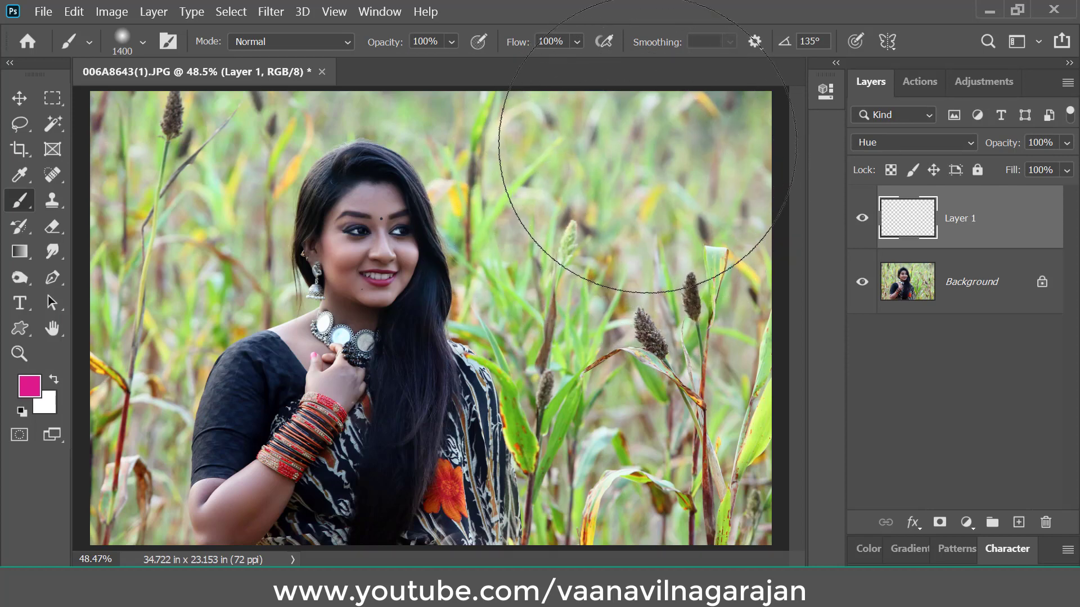
pyautogui.moveTo(650, 143)
pyautogui.mouseDown()
pyautogui.moveTo(644, 219)
pyautogui.moveTo(615, 96)
pyautogui.moveTo(700, 301)
pyautogui.moveTo(713, 495)
pyautogui.moveTo(585, 98)
pyautogui.mouseUp()
pyautogui.rightClick(543, 208)
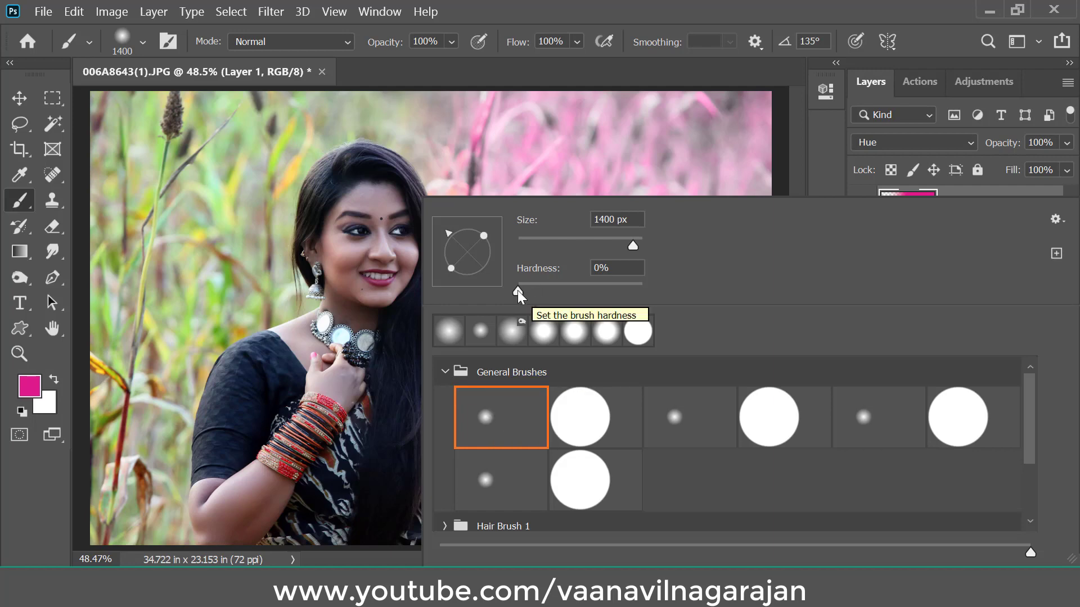
pyautogui.click(598, 11)
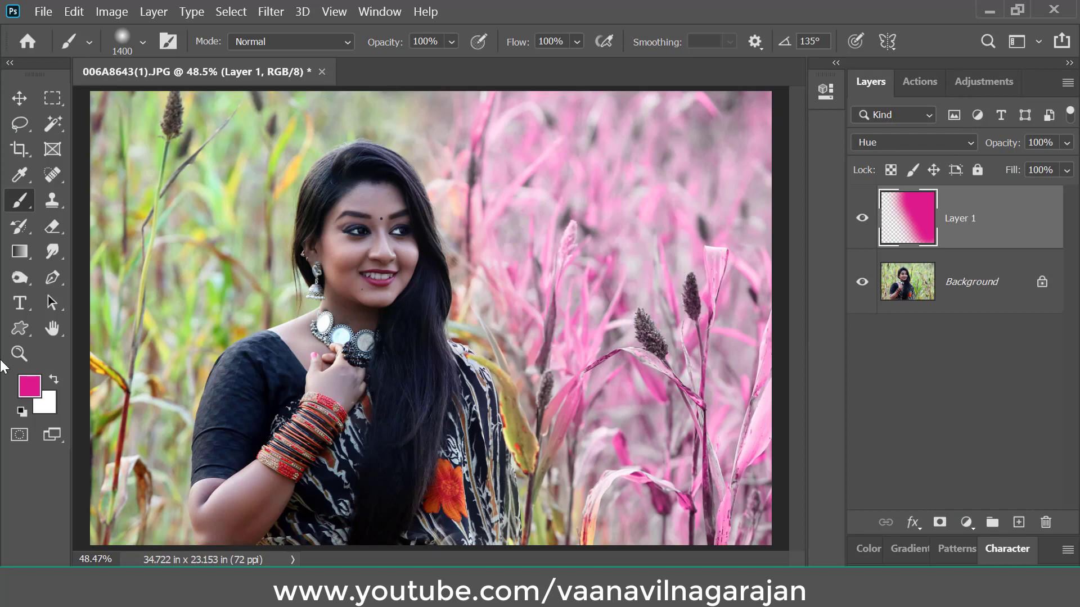
# Paint blue (171bdf) over the upper-left background foliage
pyautogui.click(34, 387)
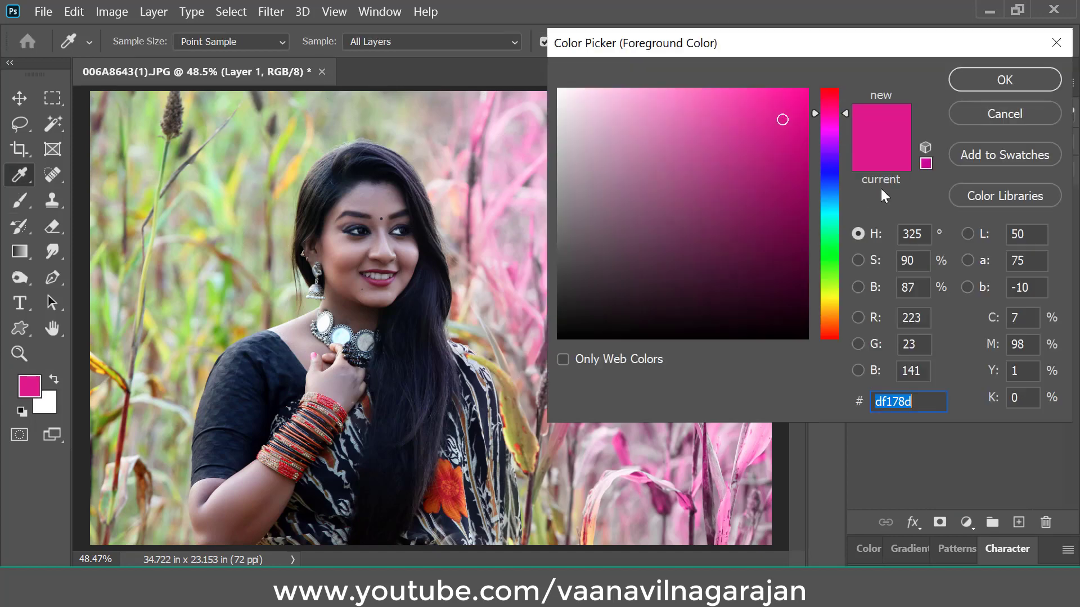
pyautogui.click(836, 173)
pyautogui.click(980, 82)
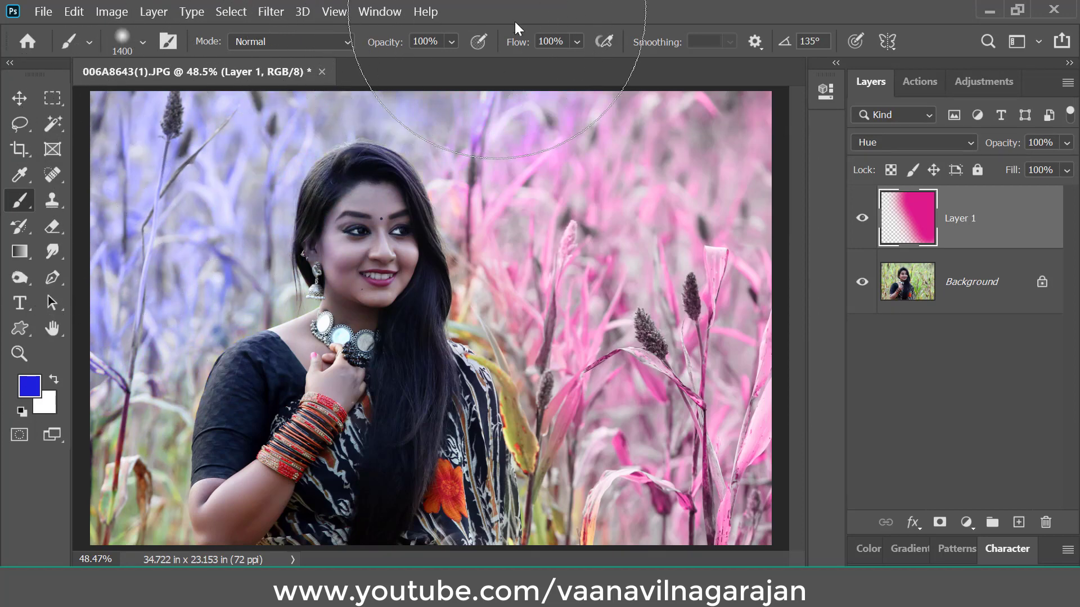
pyautogui.moveTo(197, 141); pyautogui.dragTo(483, 360)
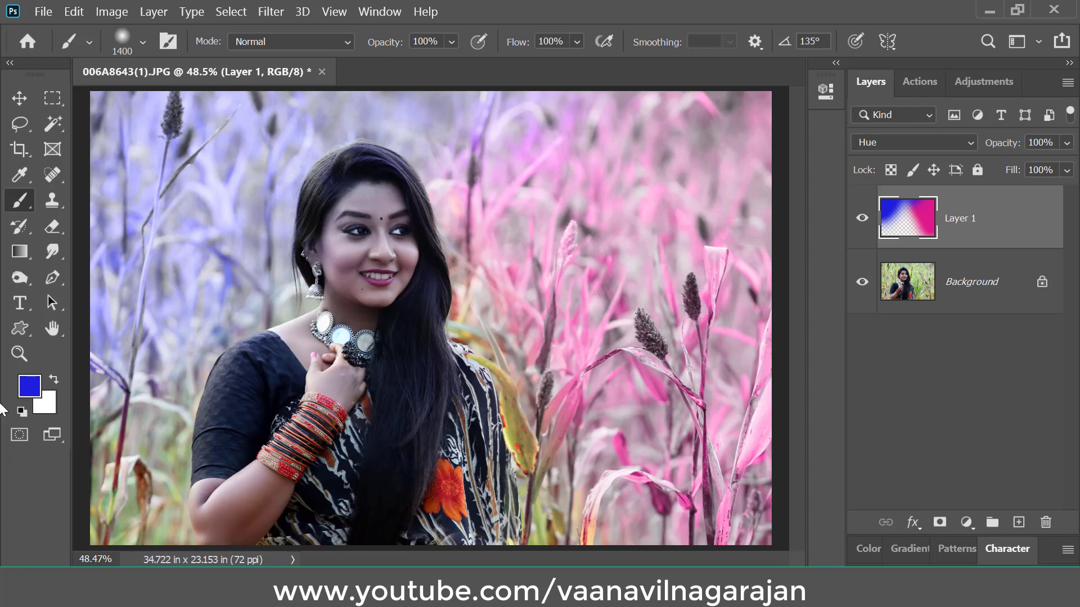
# Pick green (54df17), then orange-red (ff3600), and paint orange-red over the middle-right area
pyautogui.click(30, 388)
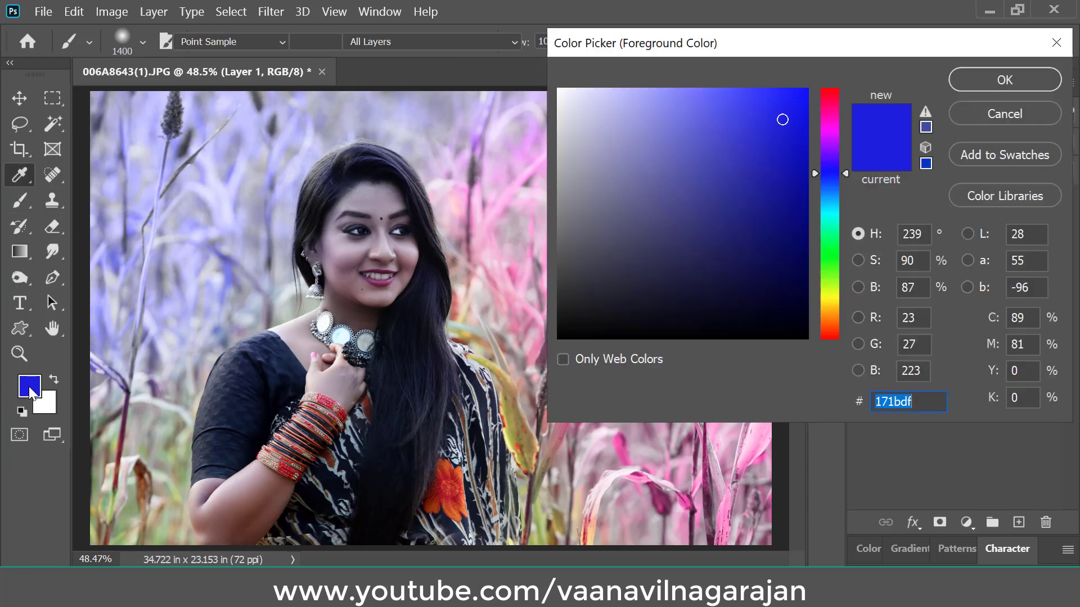
pyautogui.click(831, 268)
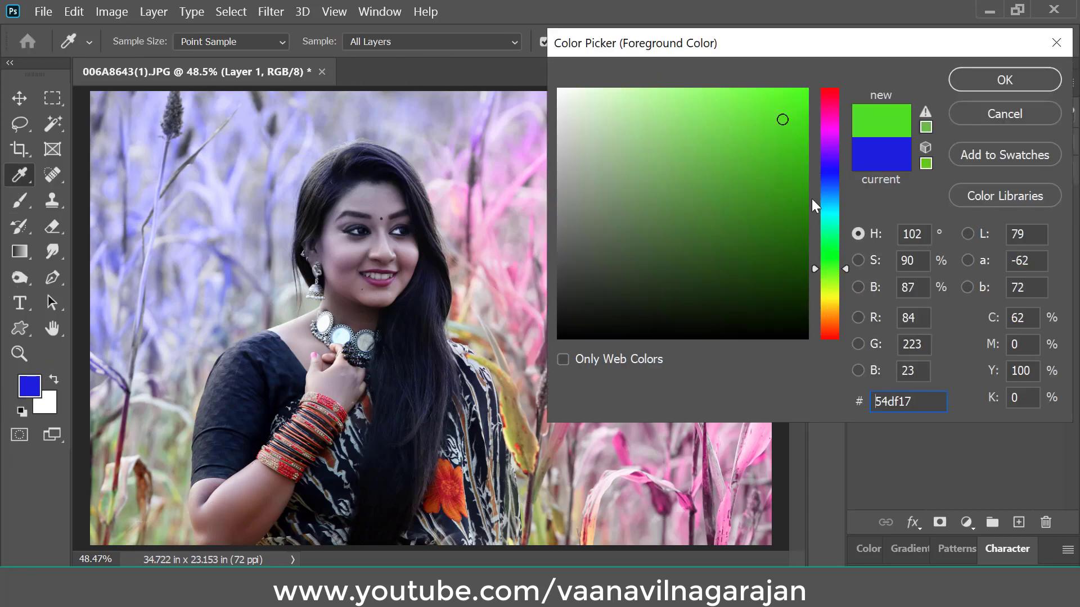
pyautogui.click(1004, 80)
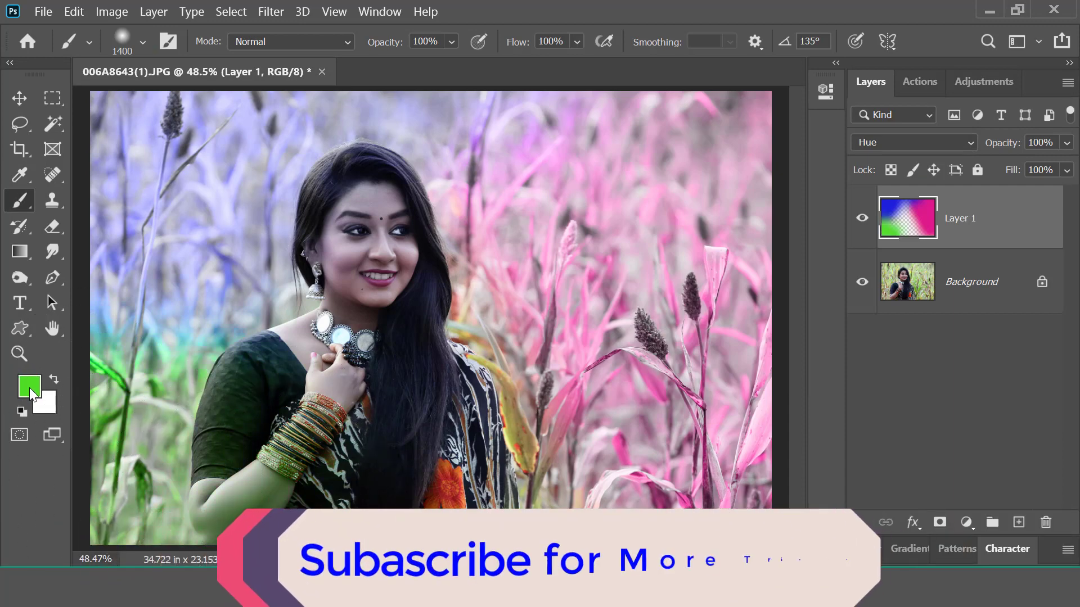
pyautogui.click(30, 386)
pyautogui.click(829, 331)
pyautogui.click(784, 90)
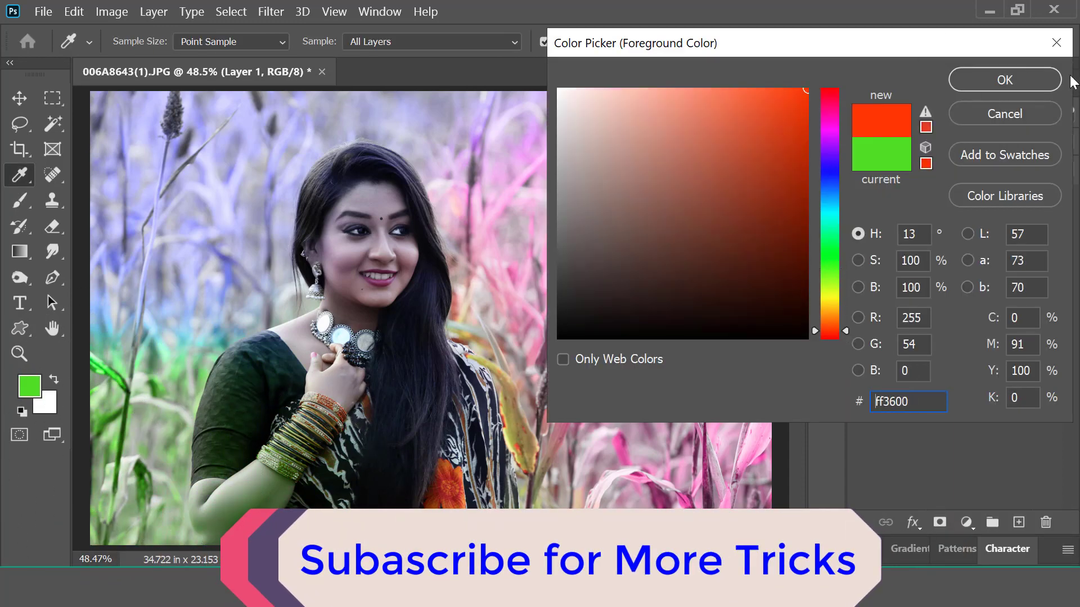
pyautogui.click(1004, 80)
pyautogui.moveTo(383, 517); pyautogui.dragTo(388, 467)
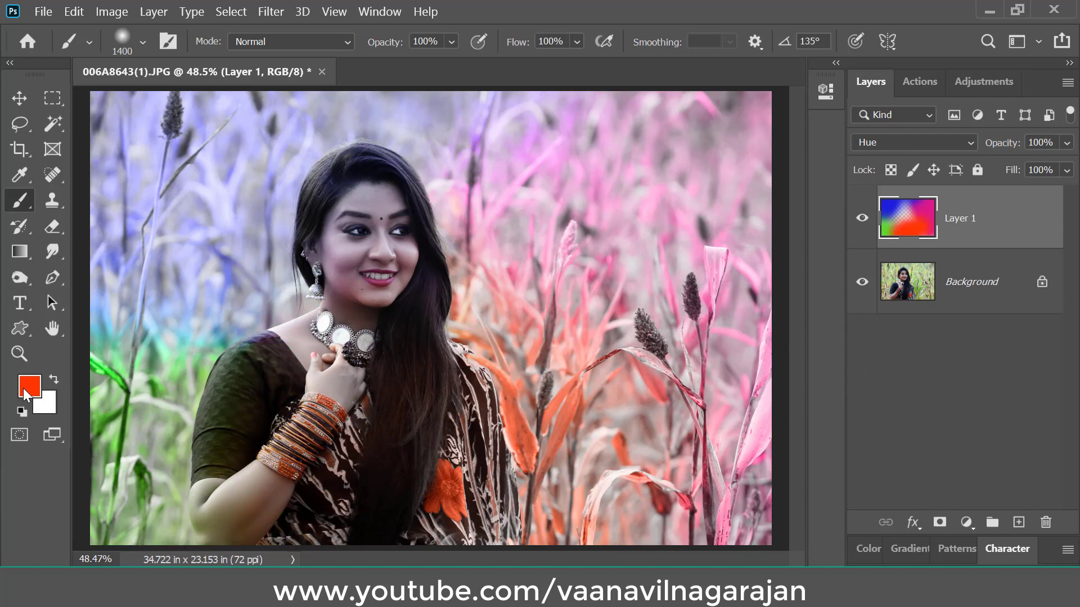
# Toggle Layer 1's visibility to compare with the original, then set its opacity to 74%
pyautogui.click(863, 221)
pyautogui.click(862, 219)
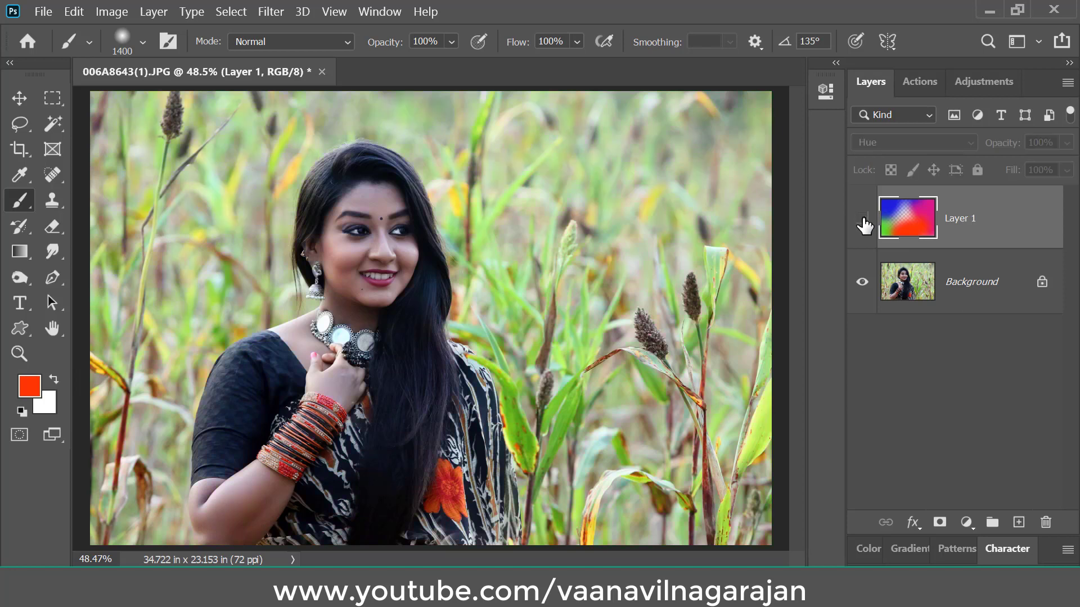
pyautogui.click(862, 220)
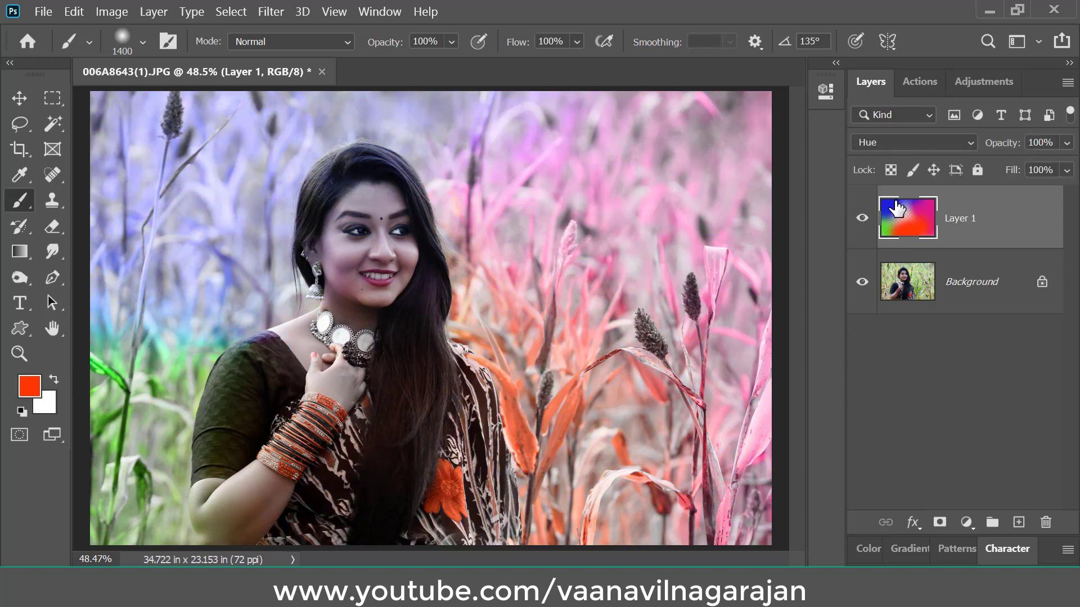
pyautogui.click(1068, 144)
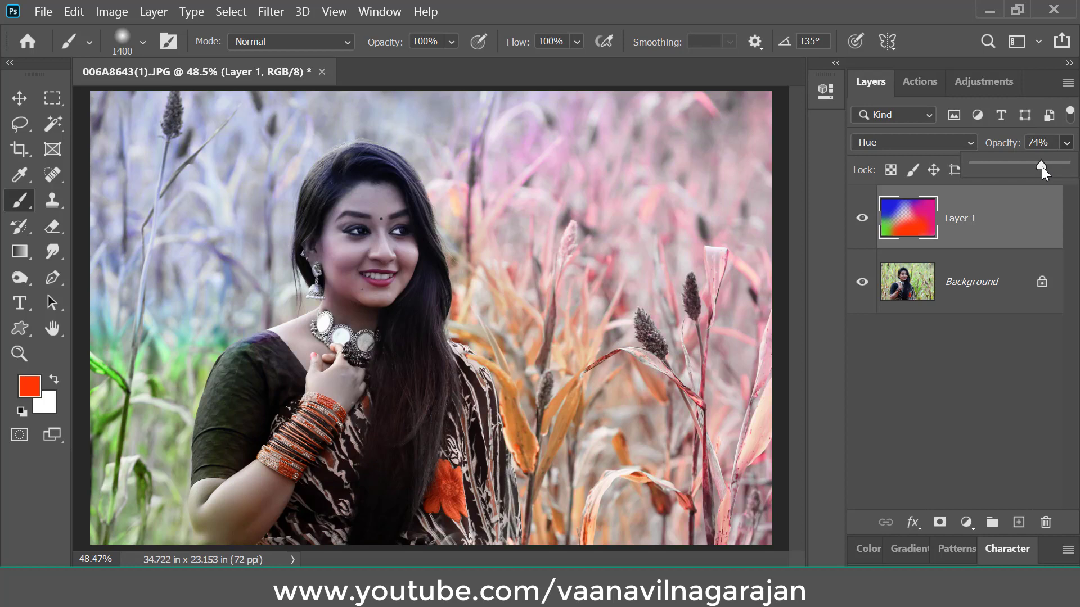
pyautogui.click(956, 292)
pyautogui.click(900, 218)
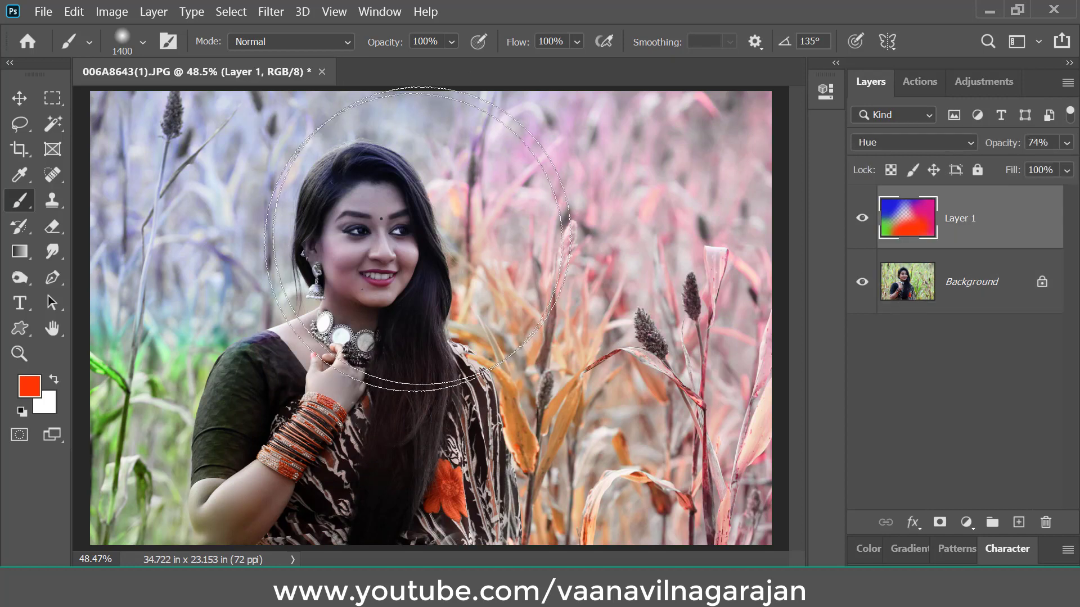
# Zoom in on the woman's face and set up the standard Eraser at size 250
pyautogui.click(19, 99)
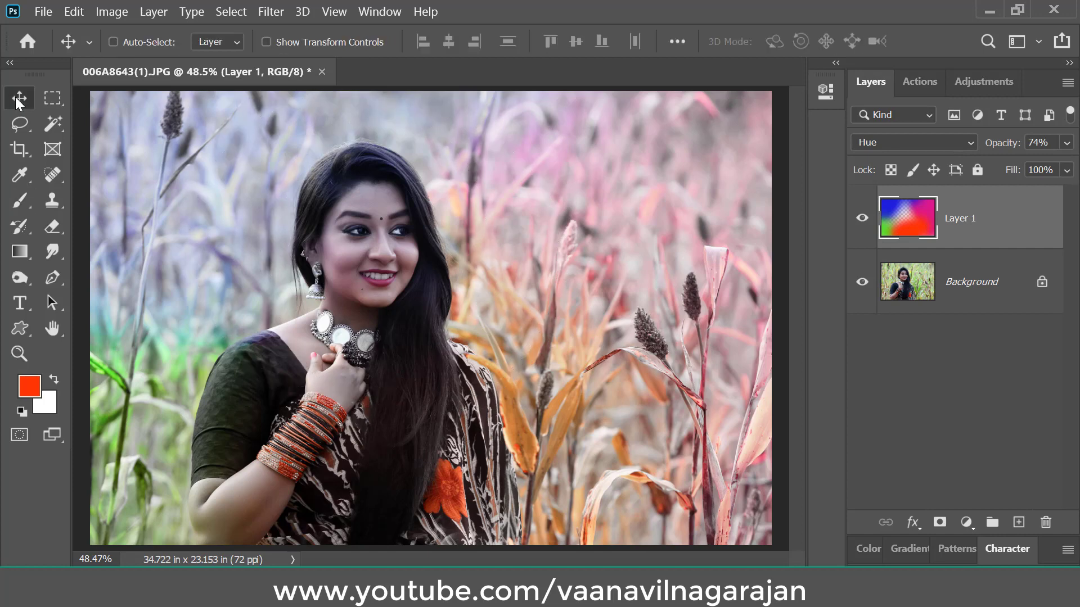
pyautogui.moveTo(352, 180); pyautogui.dragTo(446, 284)
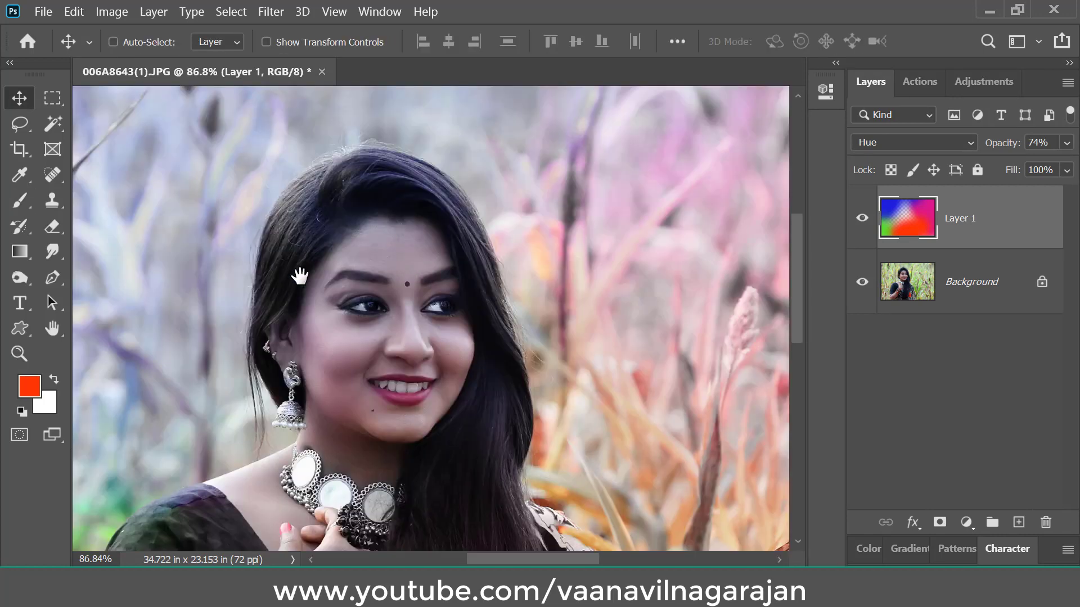
pyautogui.moveTo(393, 321); pyautogui.dragTo(409, 251)
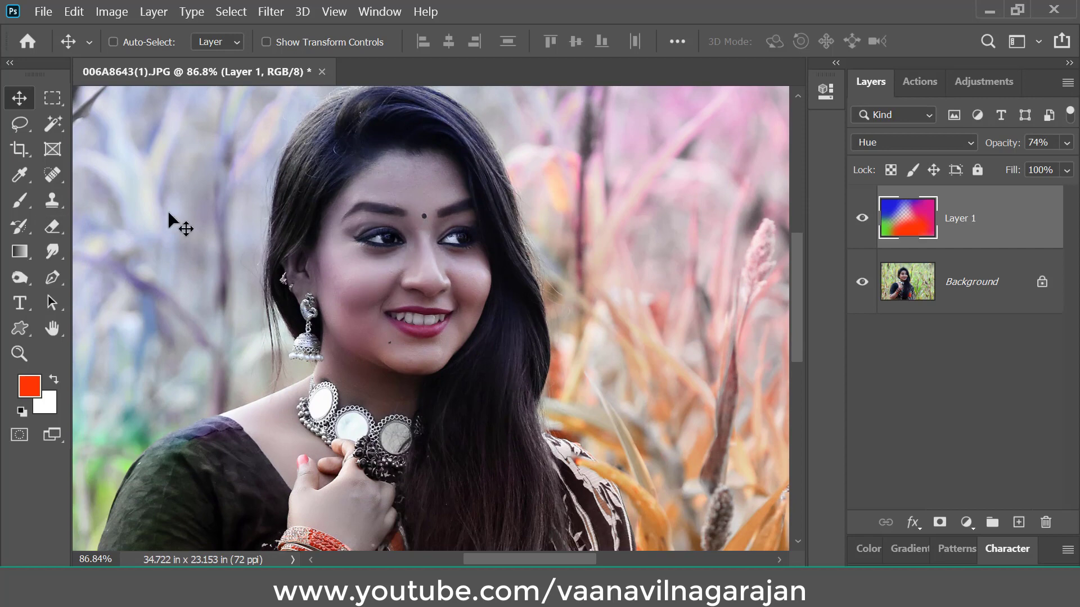
pyautogui.click(66, 227)
pyautogui.rightClick(66, 227)
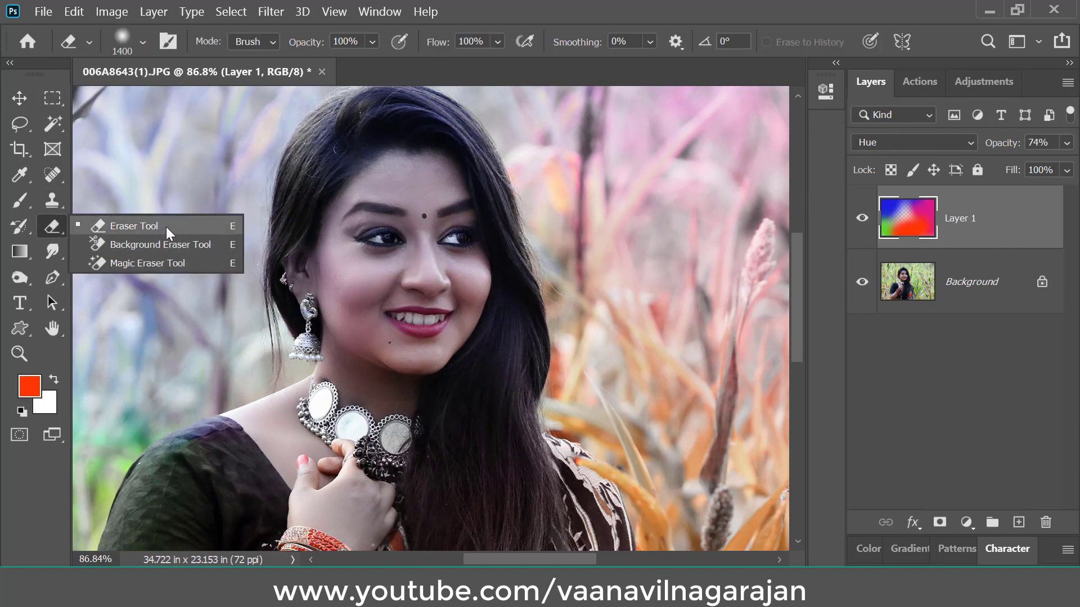
pyautogui.click(166, 225)
pyautogui.press('[')
pyautogui.press('[')
pyautogui.press('[')
pyautogui.press('[')
pyautogui.press('[')
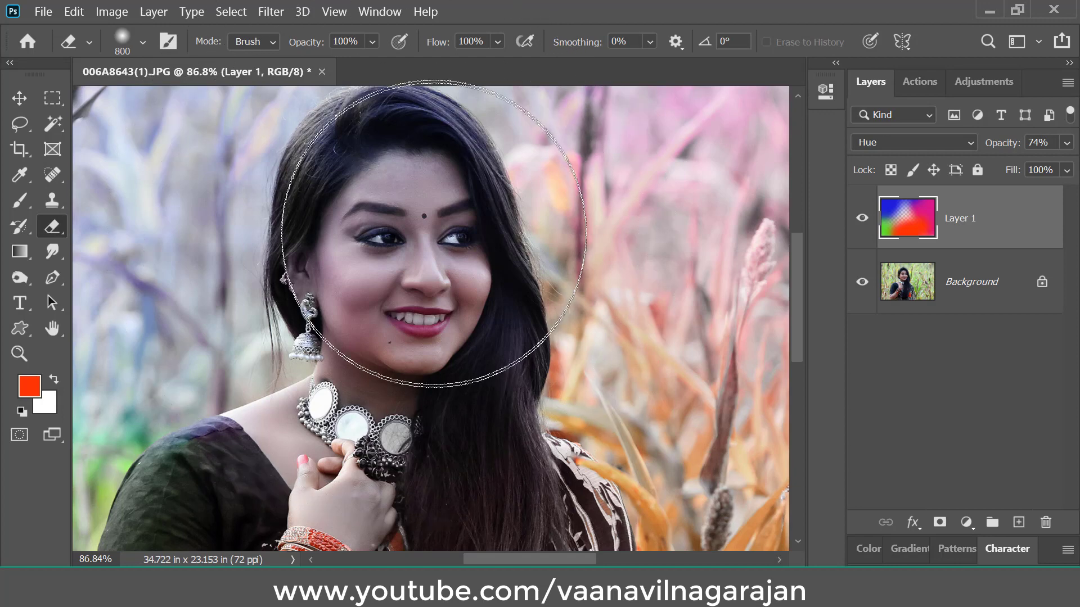
pyautogui.press('[')
pyautogui.press('[')
pyautogui.press('[')
pyautogui.press('[')
pyautogui.press('[')
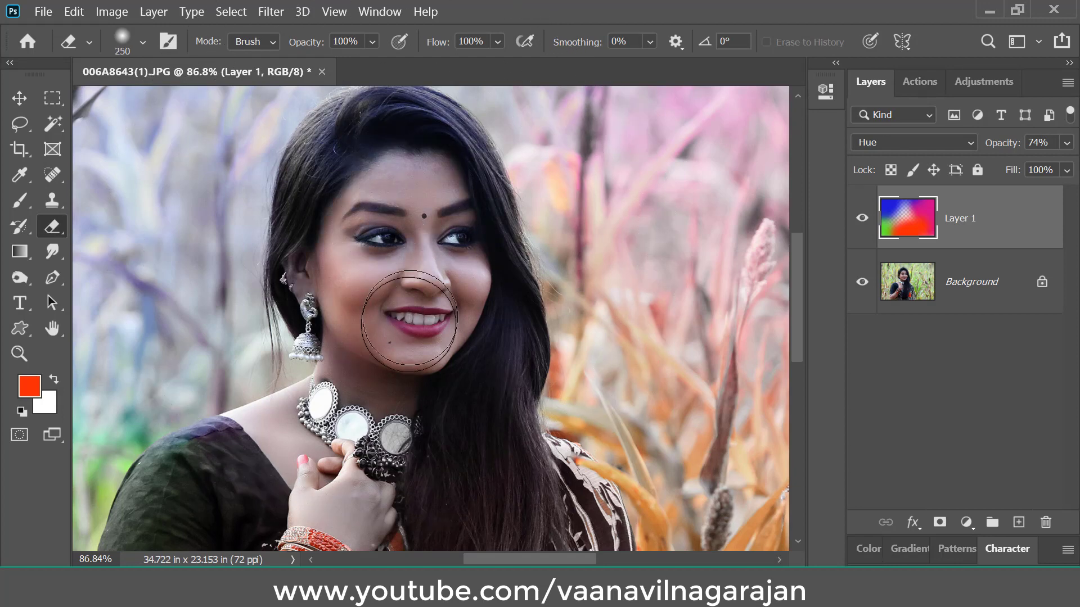
# Erase tint around the hands, bangles and necklace, fit the photo, then hide Layer 1
pyautogui.moveTo(346, 413); pyautogui.dragTo(399, 267)
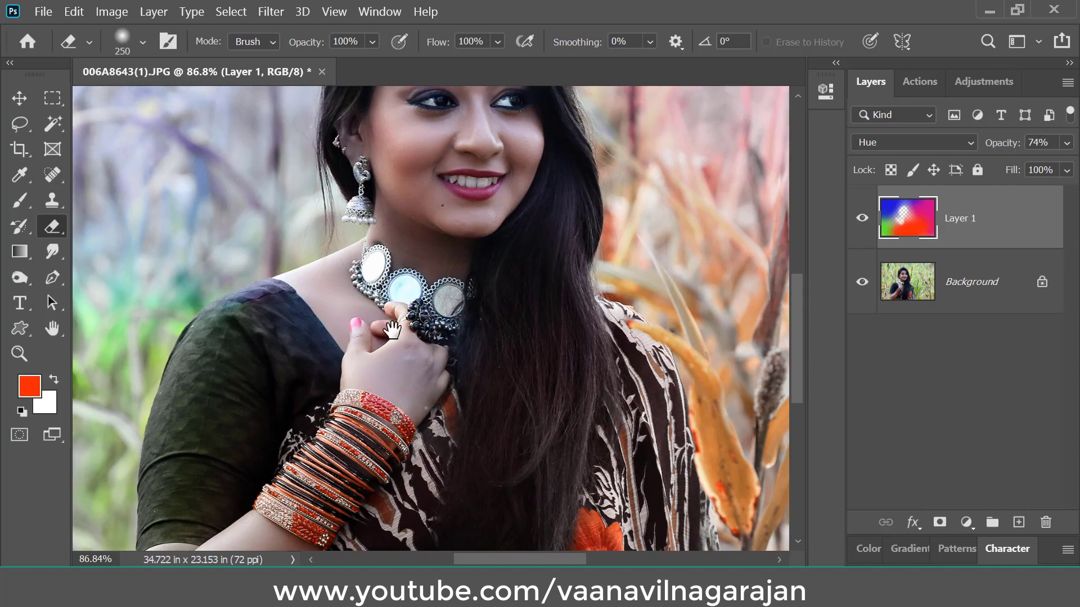
pyautogui.moveTo(411, 342); pyautogui.dragTo(350, 470)
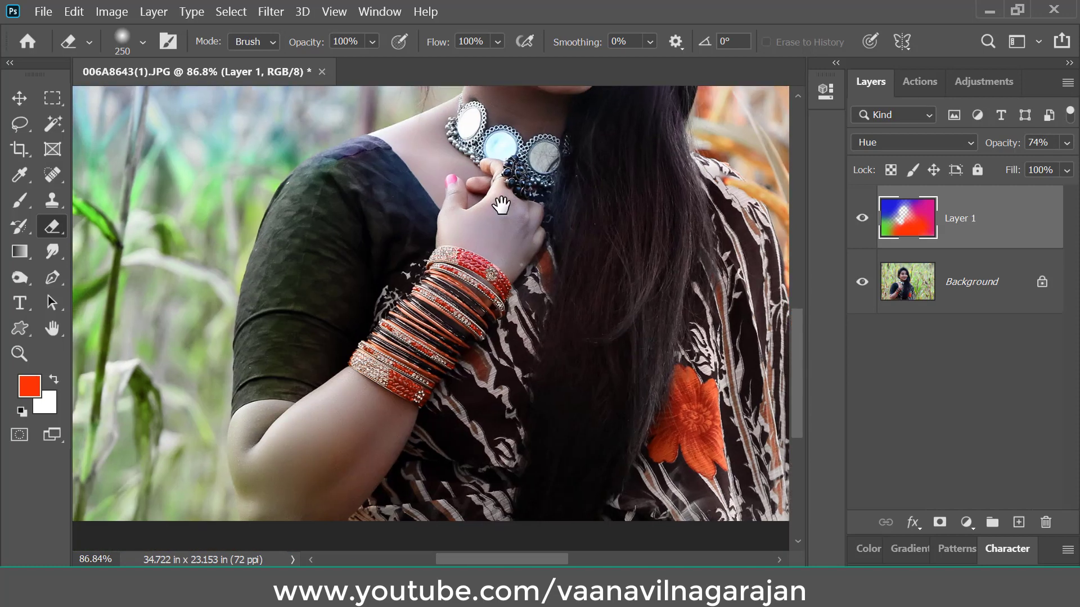
pyautogui.moveTo(397, 403); pyautogui.dragTo(394, 297)
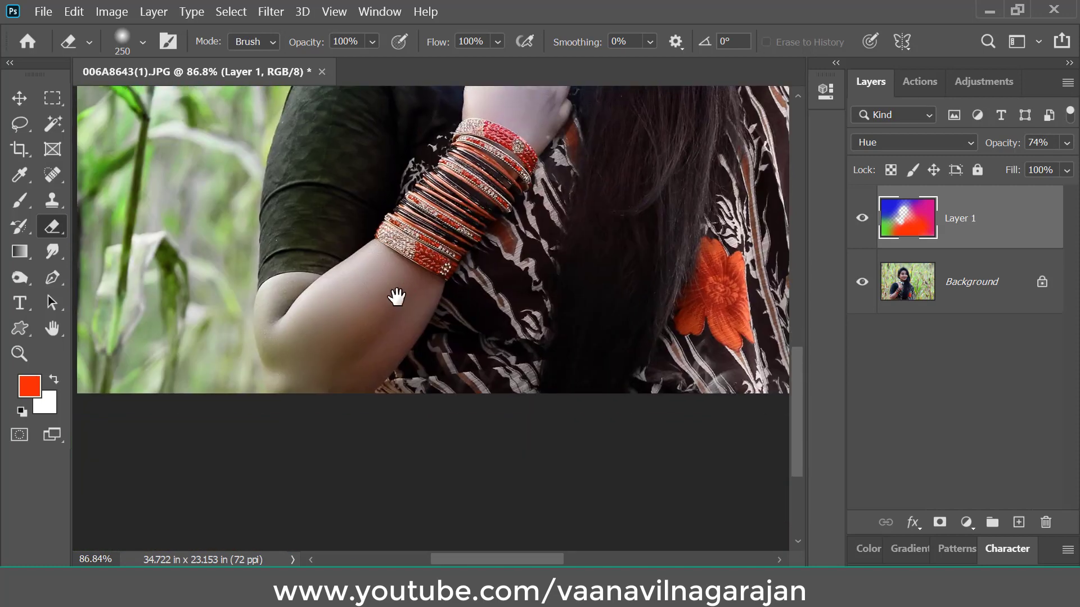
pyautogui.moveTo(485, 239); pyautogui.dragTo(387, 350)
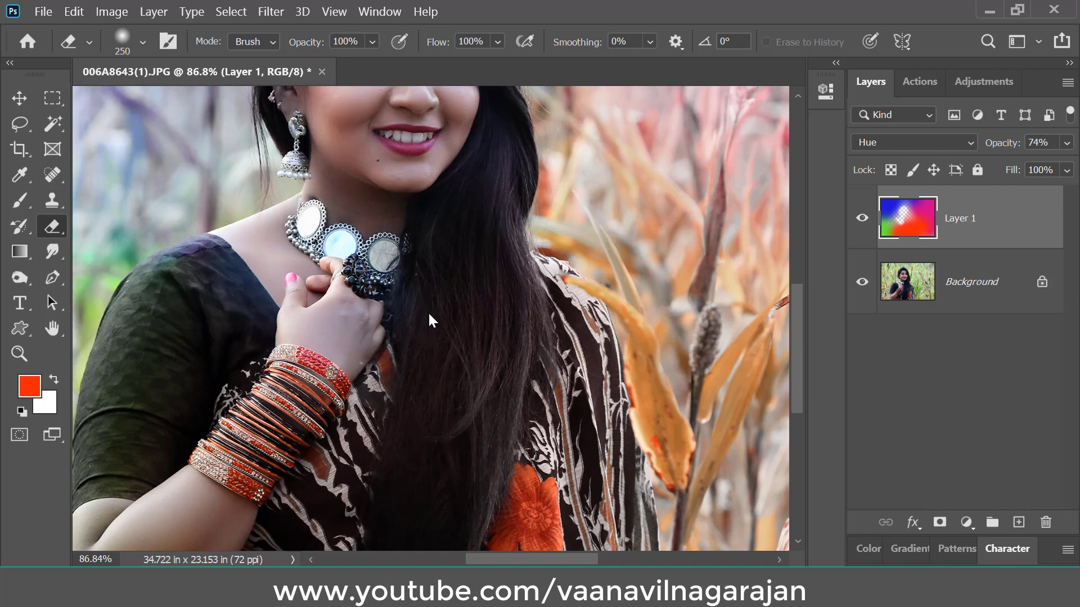
pyautogui.hotkey('ctrl', '0')
pyautogui.click(866, 220)
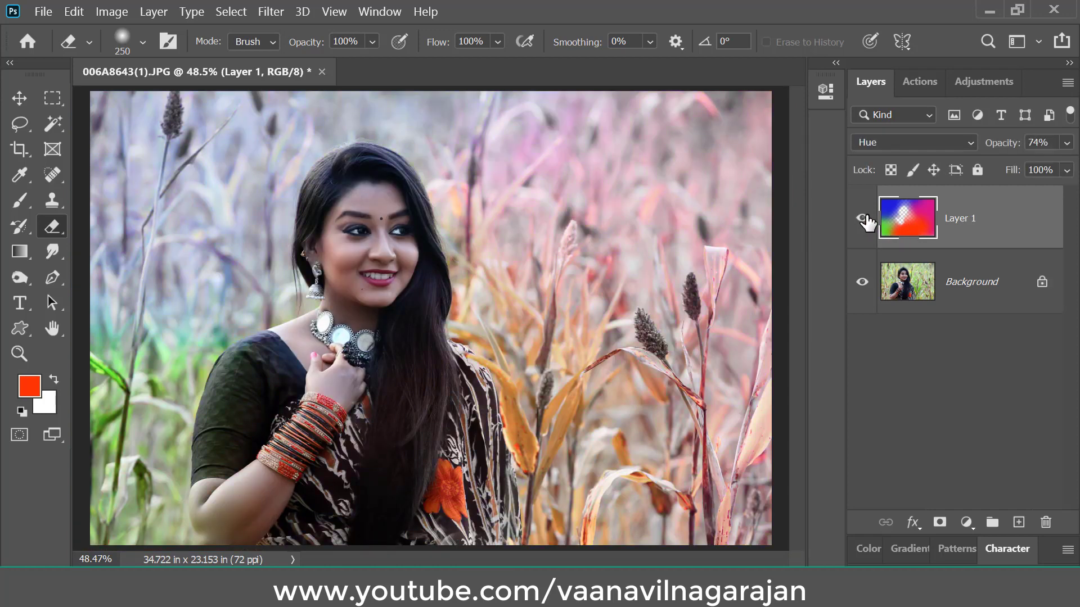
pyautogui.press('v')
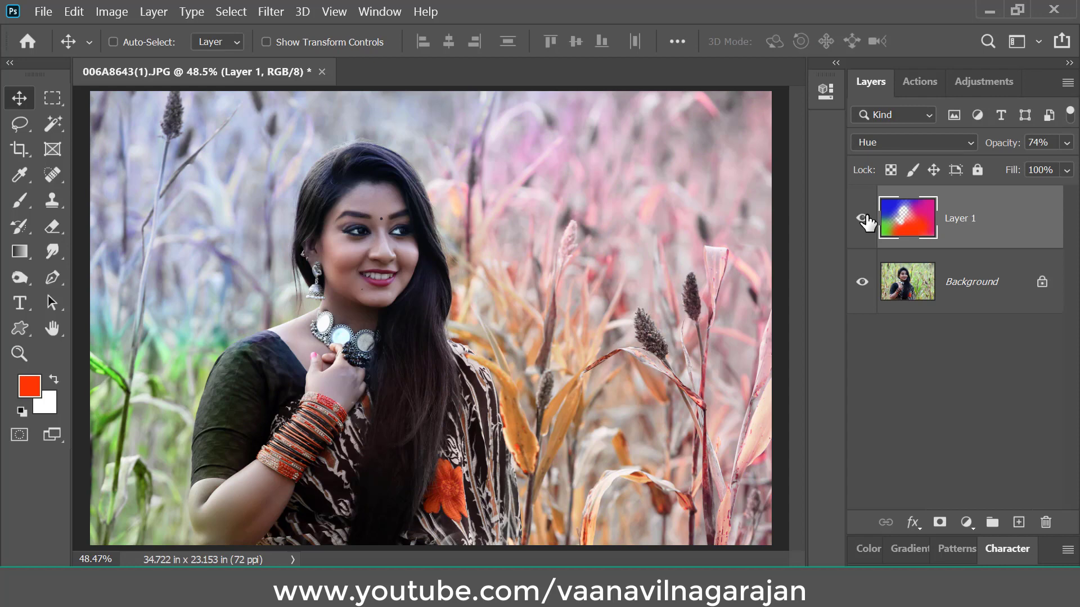
pyautogui.click(862, 218)
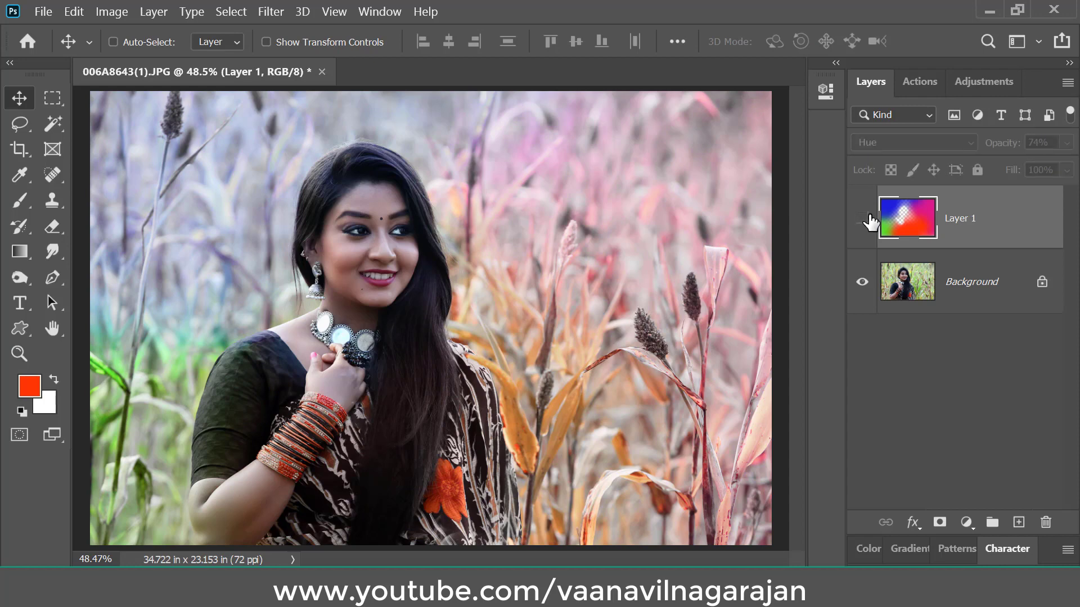
# Add Layer 2 in Hue mode with the Gradient Tool loaded with Oranges > Orange_04
pyautogui.click(1018, 523)
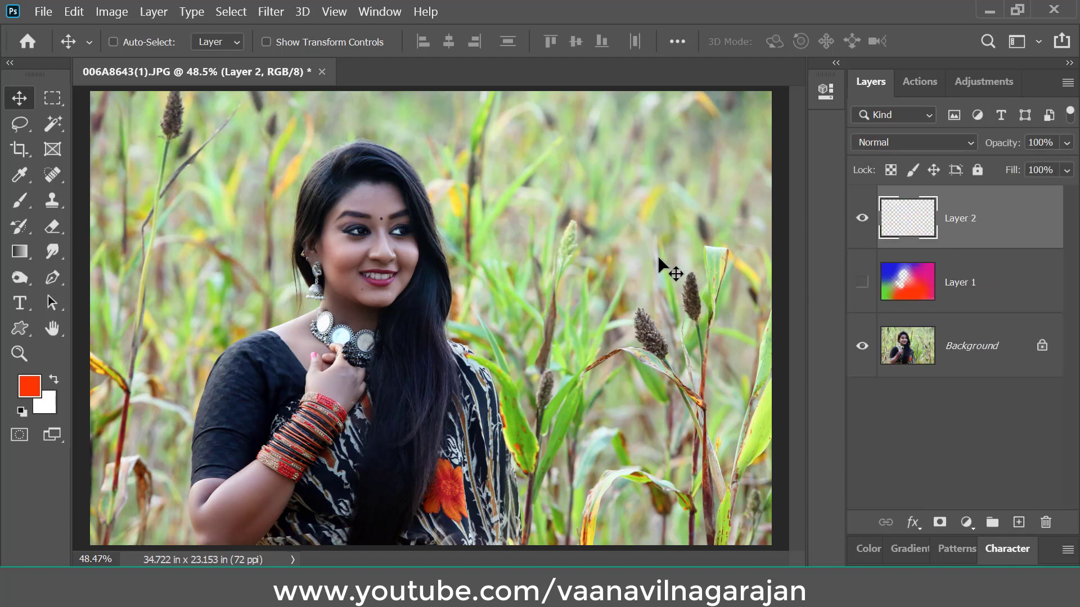
pyautogui.click(20, 251)
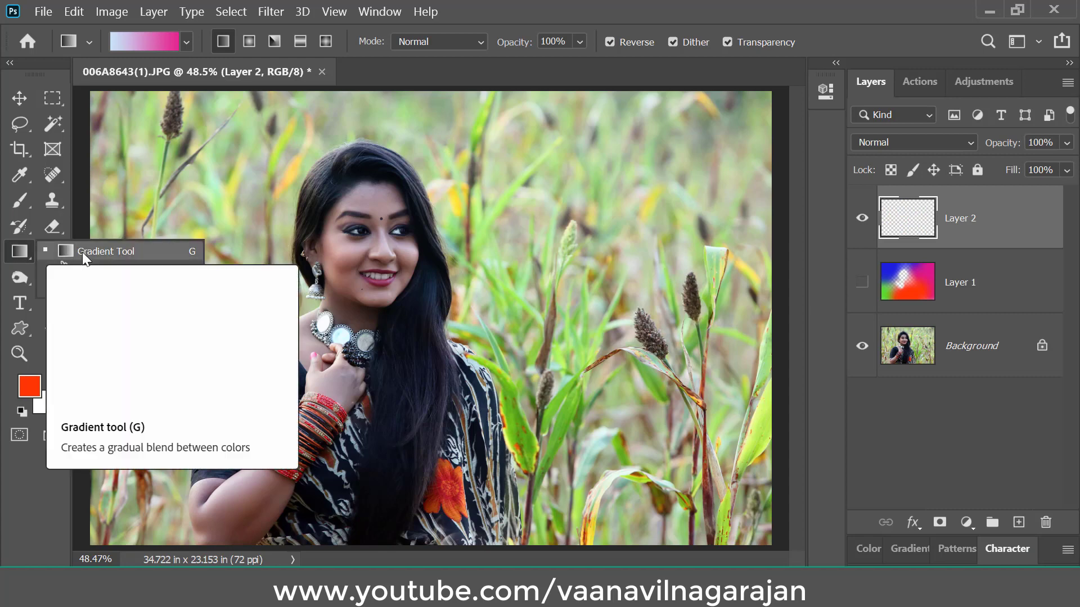
pyautogui.click(146, 40)
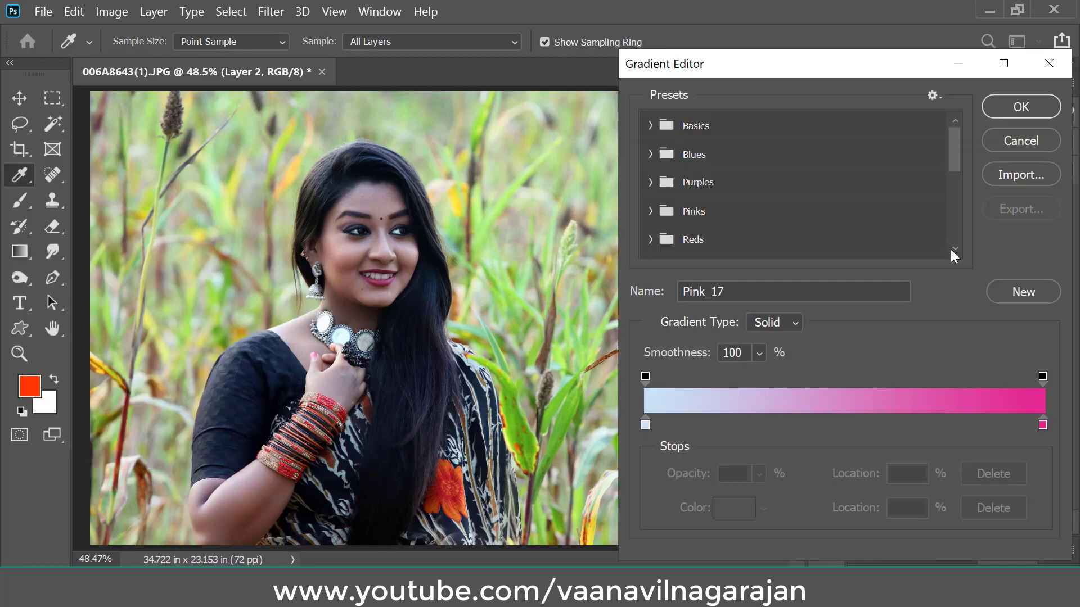
pyautogui.click(651, 213)
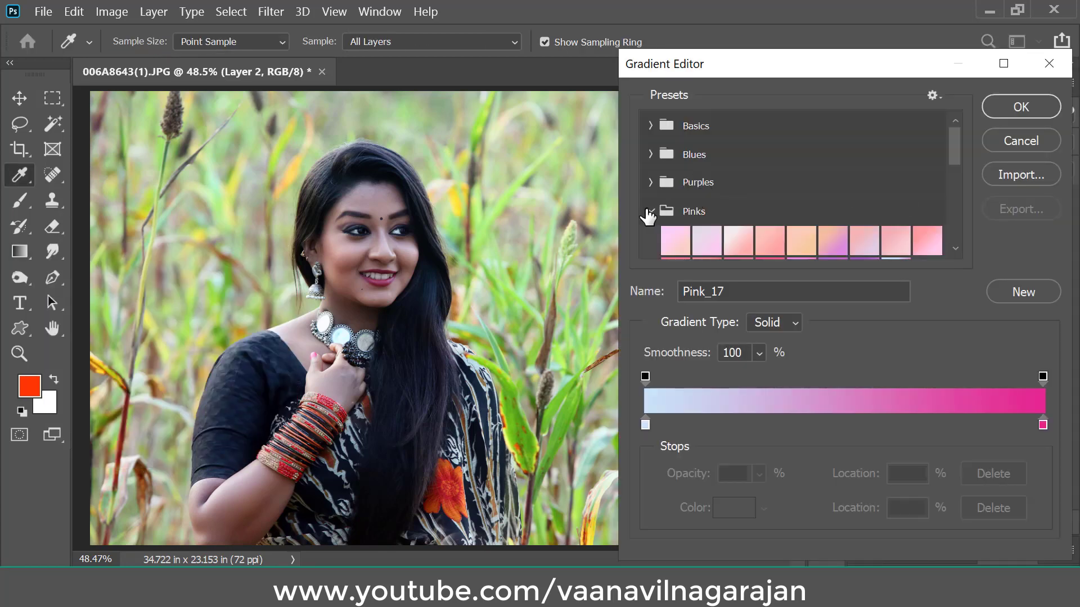
pyautogui.scroll(-3, 657, 210)
pyautogui.click(651, 206)
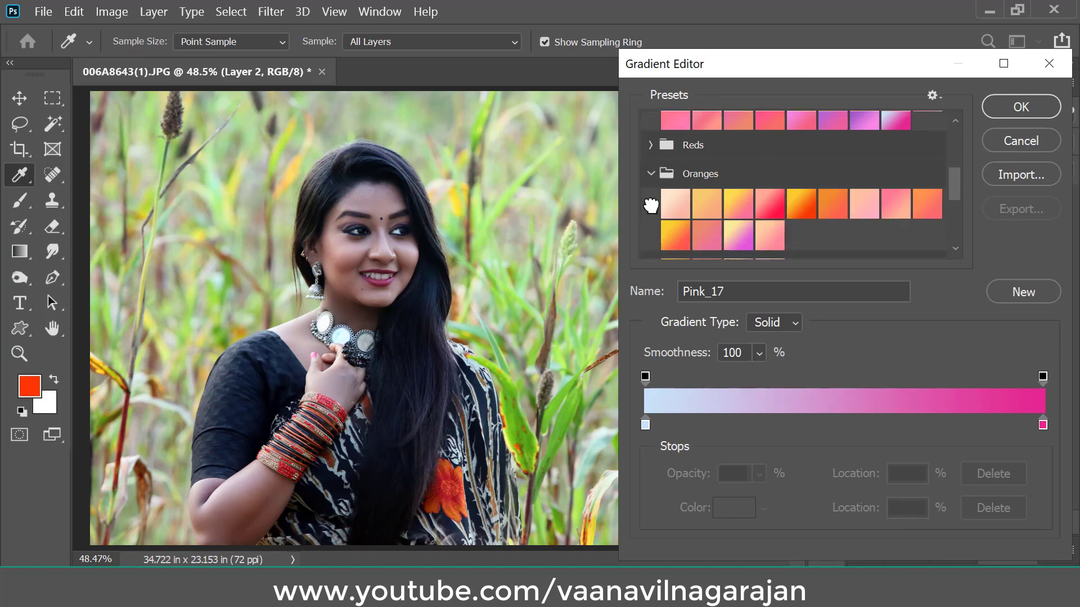
pyautogui.scroll(-3, 653, 205)
pyautogui.click(770, 125)
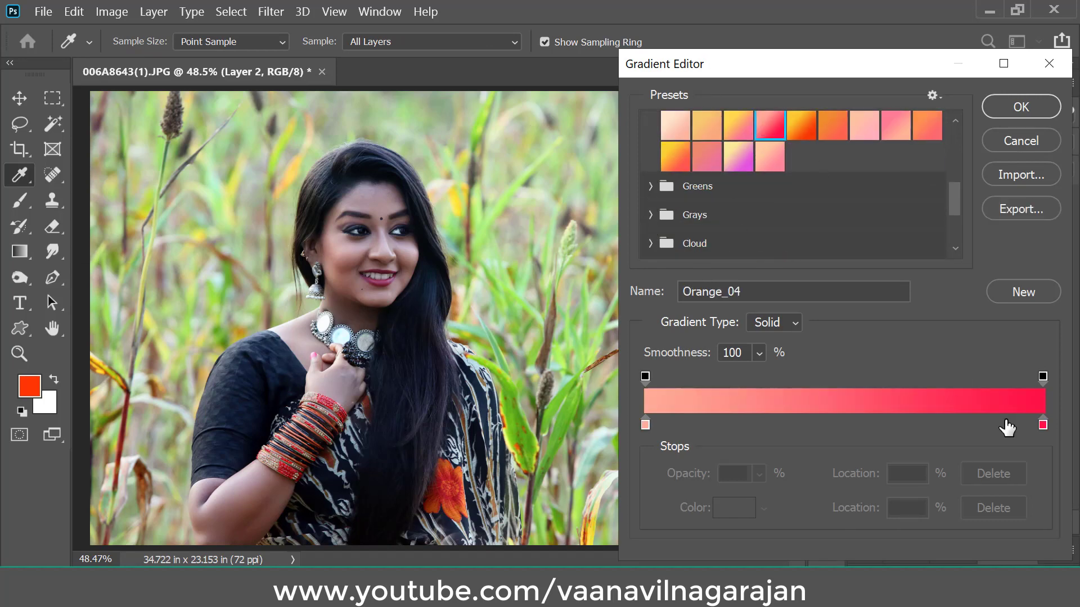
pyautogui.click(1021, 107)
pyautogui.click(911, 141)
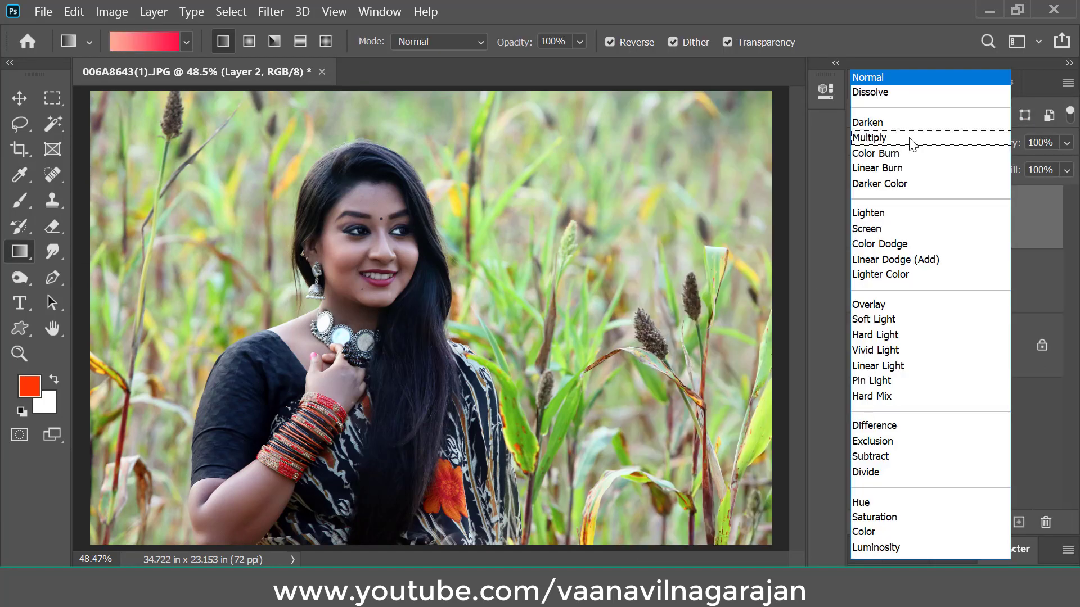
pyautogui.click(883, 501)
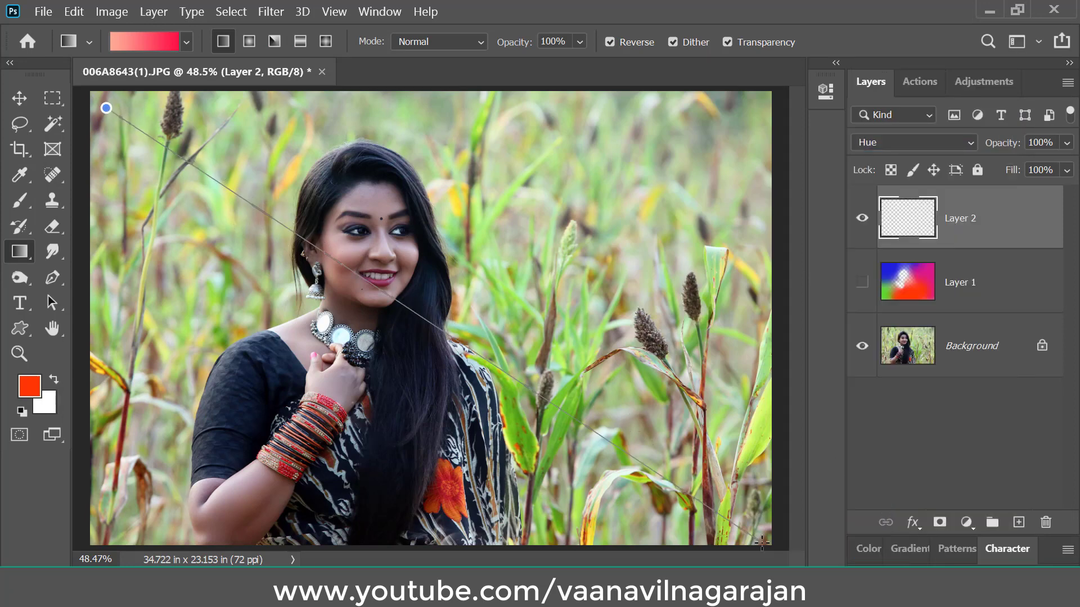
# Fill Layer 2 with a diagonal gradient, then erase it from the face at 62% opacity, size 600
pyautogui.moveTo(719, 466); pyautogui.dragTo(762, 542)
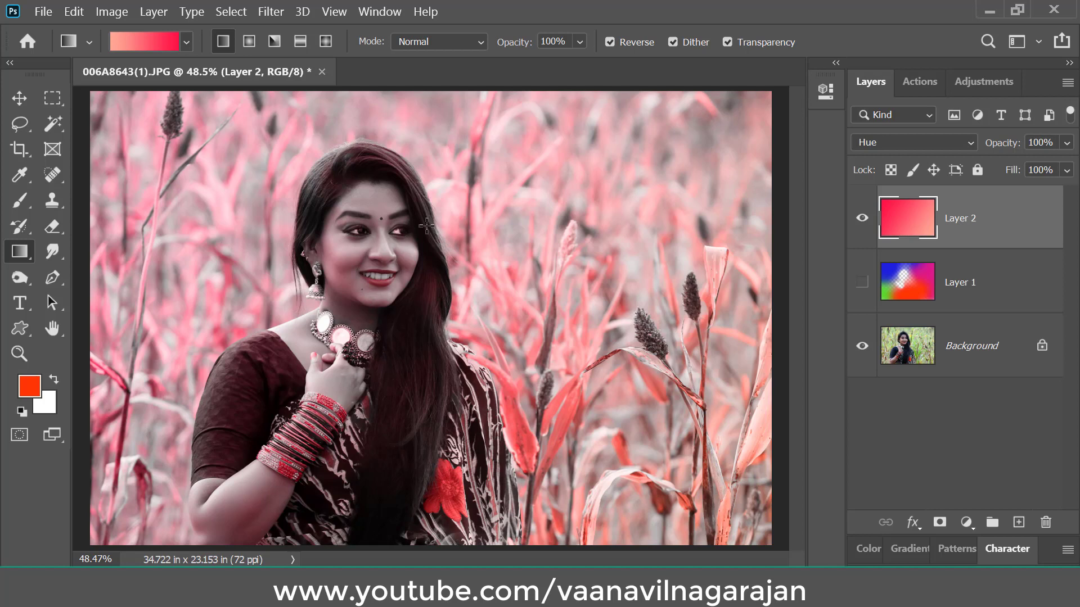
pyautogui.press('e')
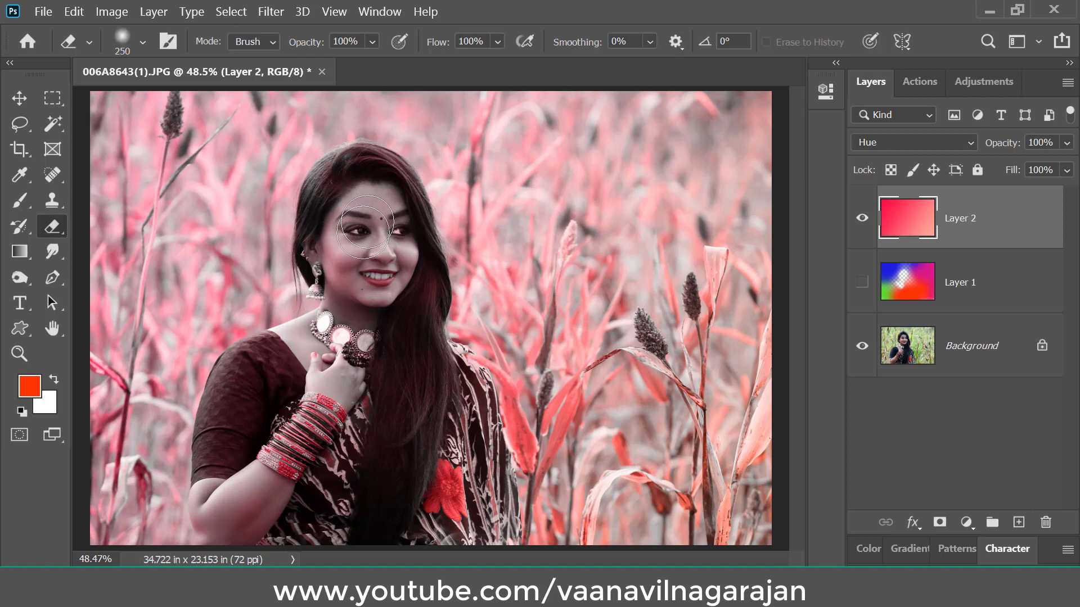
pyautogui.moveTo(316, 52); pyautogui.dragTo(267, 49)
pyautogui.press(']')
pyautogui.press(']')
pyautogui.press(']')
pyautogui.moveTo(357, 337); pyautogui.dragTo(372, 285)
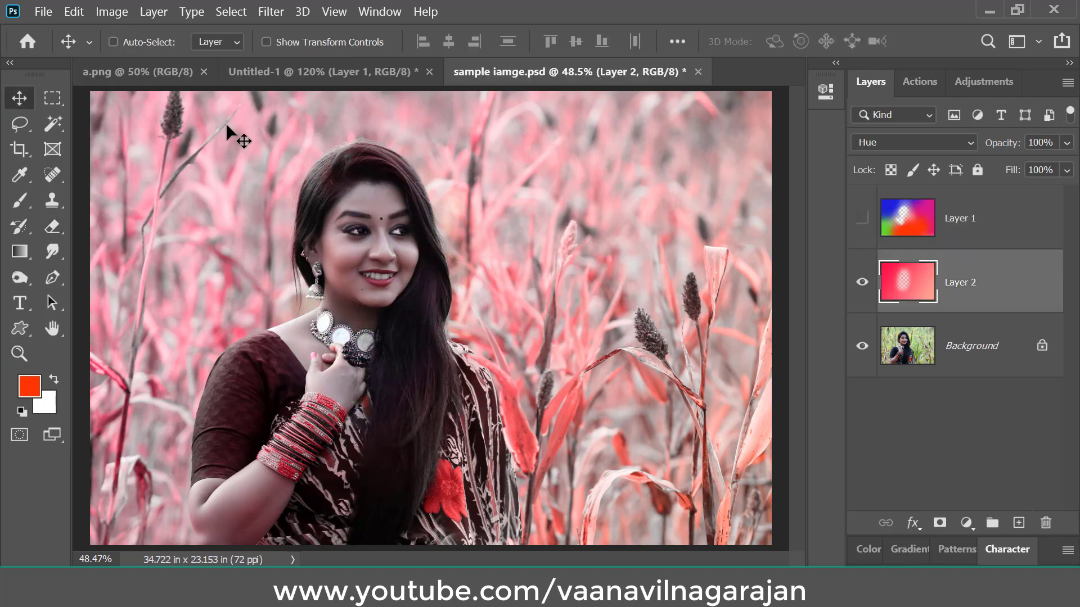
# Merge all layers into a single Background with Layer > Flatten Image
pyautogui.click(155, 10)
pyautogui.scroll(-1, 340, 535)
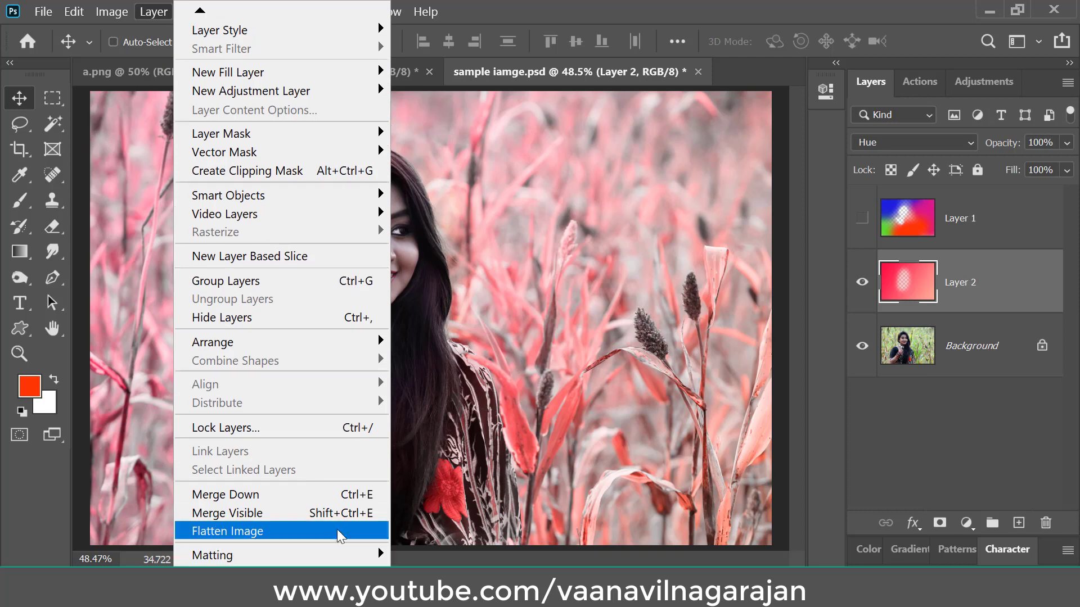
pyautogui.click(359, 530)
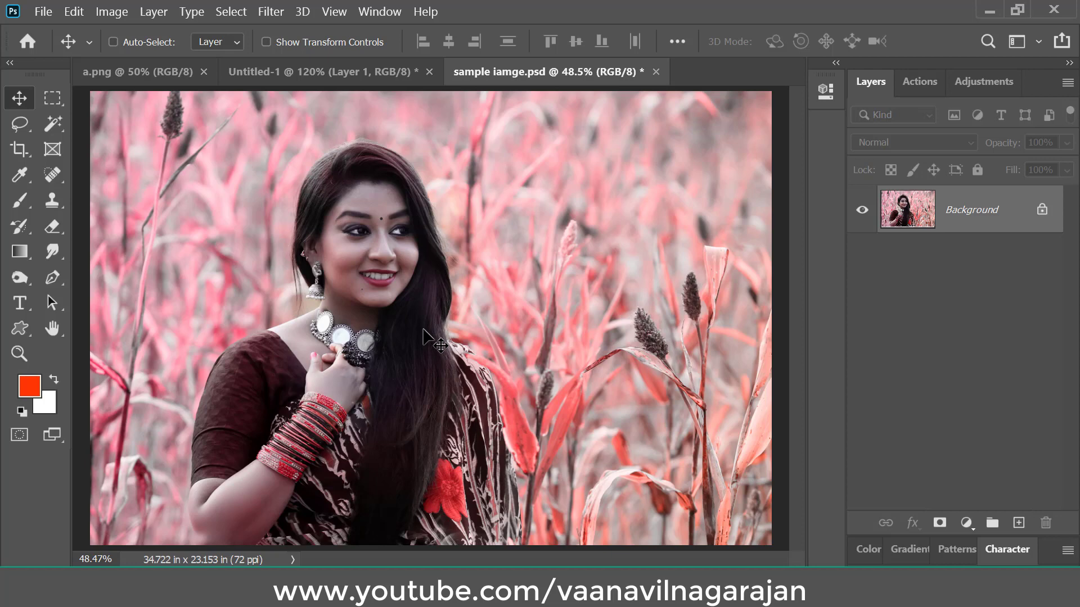
pyautogui.press('ctrl')
# Open Levels and raise the Red channel's output black level to 68
pyautogui.click(108, 12)
pyautogui.moveTo(141, 55)
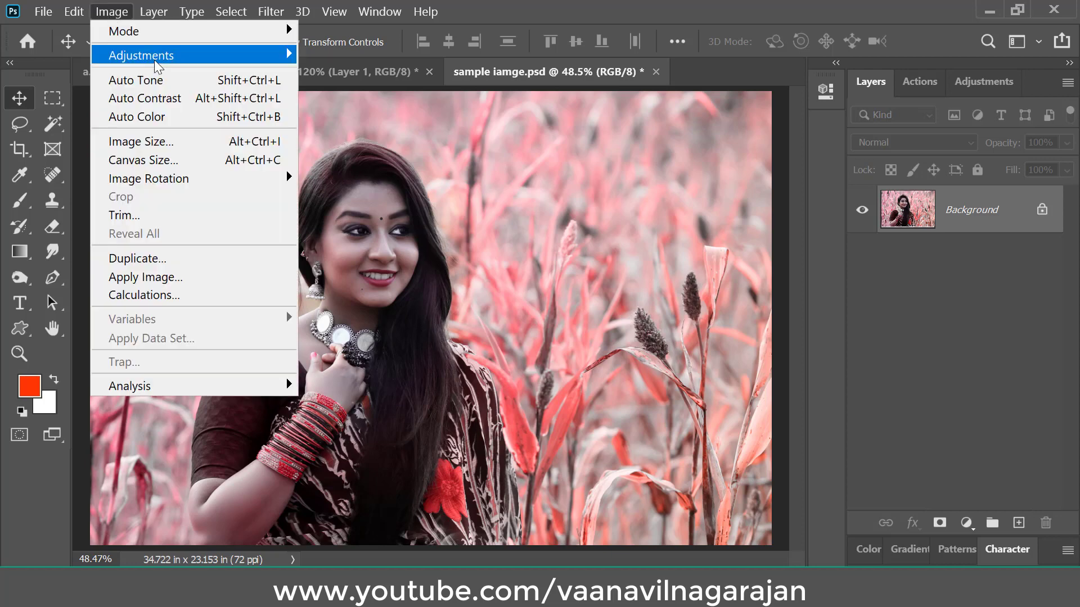
pyautogui.click(442, 76)
pyautogui.click(641, 103)
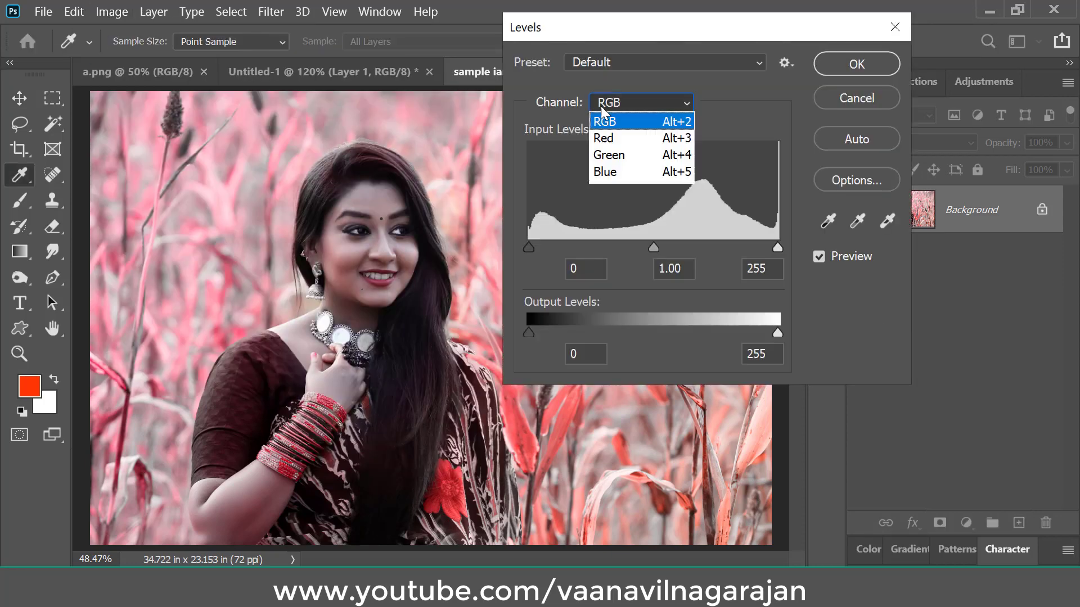
pyautogui.click(611, 140)
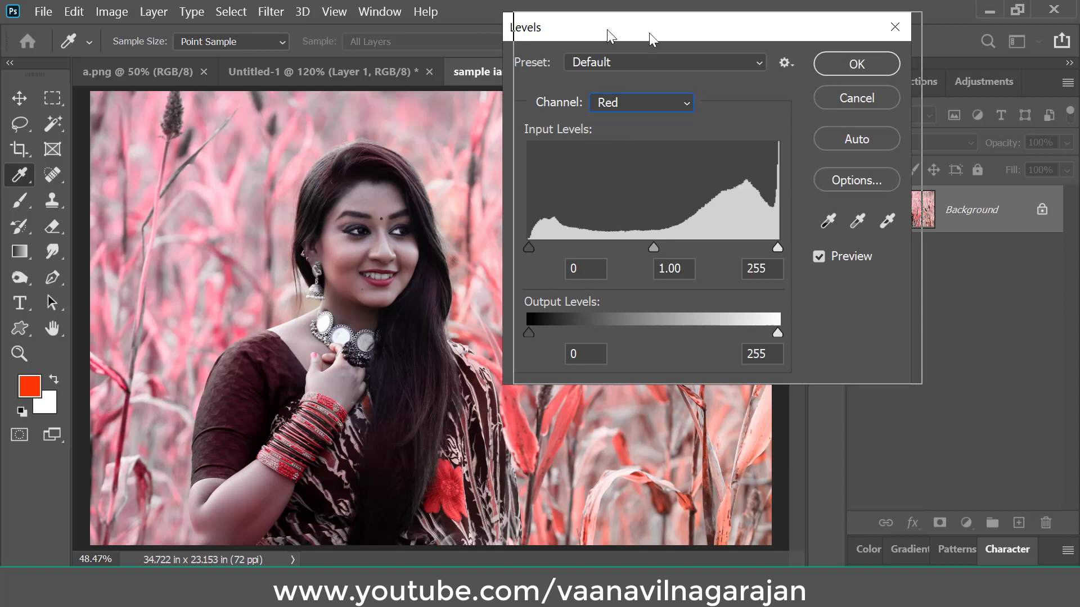
pyautogui.moveTo(649, 33); pyautogui.dragTo(711, 37)
pyautogui.click(684, 112)
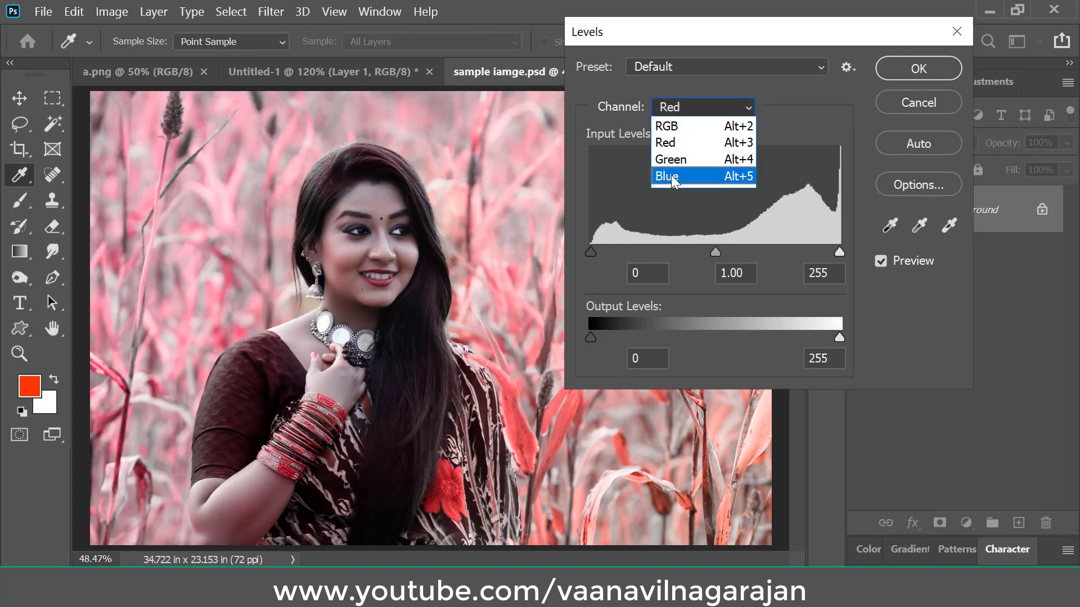
pyautogui.click(672, 176)
pyautogui.click(682, 111)
pyautogui.click(672, 159)
pyautogui.click(686, 109)
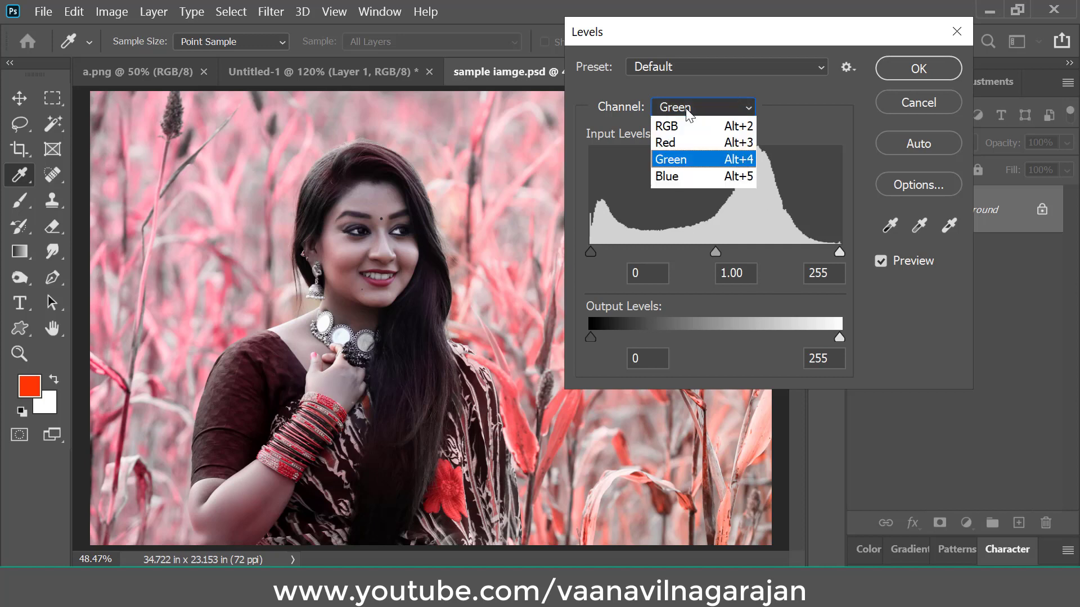
pyautogui.click(681, 143)
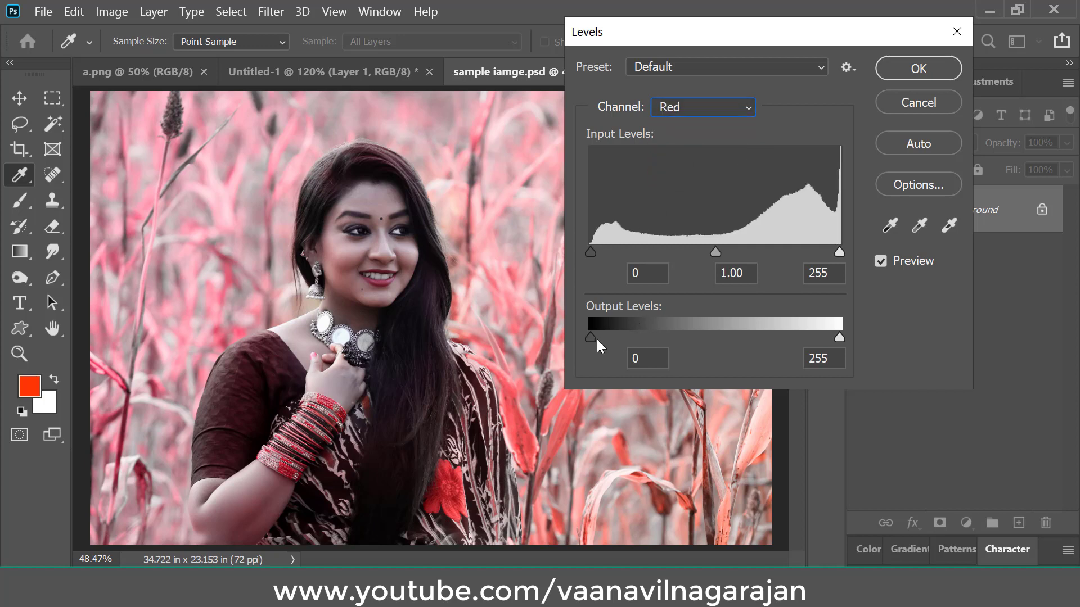
pyautogui.moveTo(593, 340); pyautogui.dragTo(634, 344)
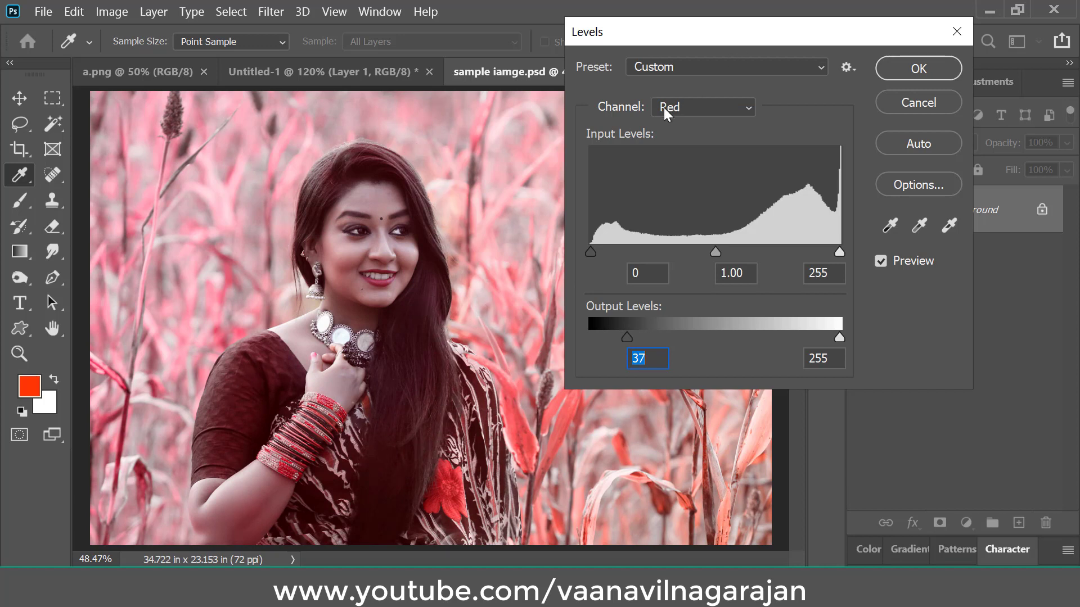
pyautogui.moveTo(627, 337); pyautogui.dragTo(659, 347)
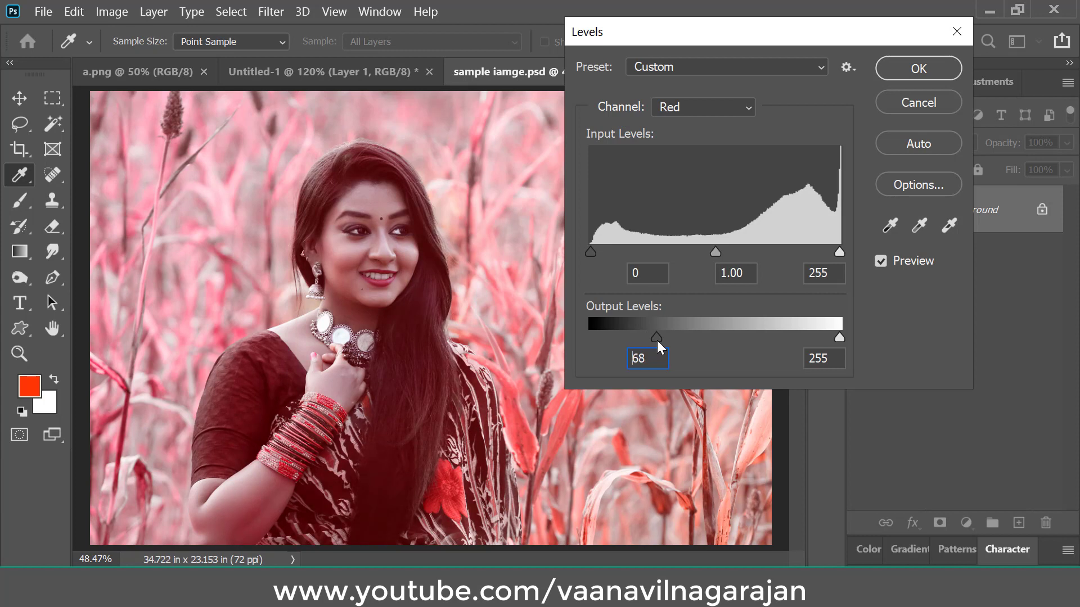
# Raise the Blue channel's output black level to 43 and apply the Levels adjustment
pyautogui.click(669, 107)
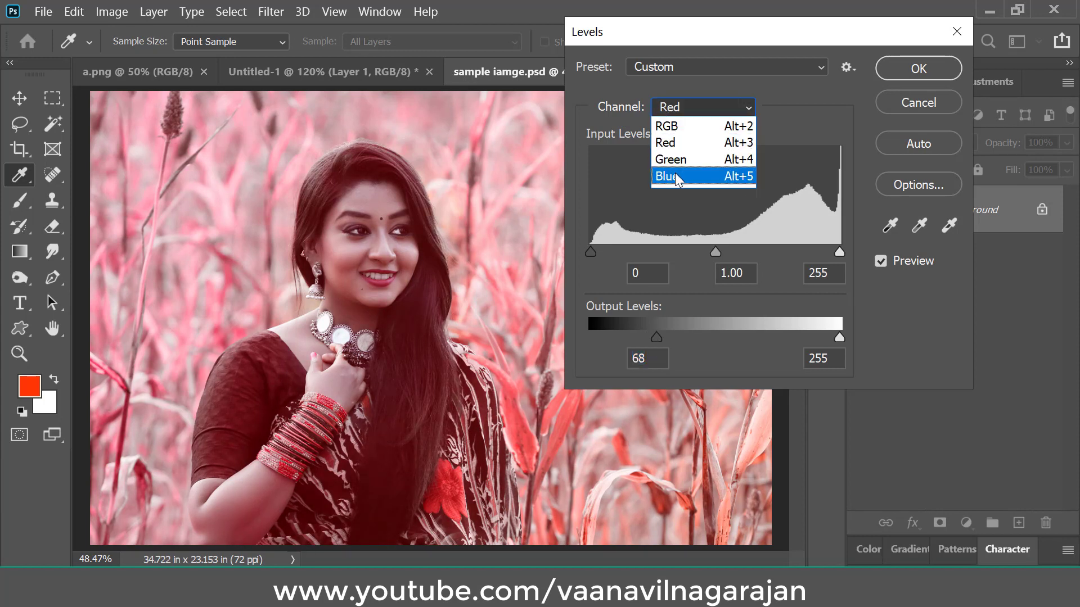
pyautogui.click(676, 179)
pyautogui.moveTo(591, 337); pyautogui.dragTo(634, 339)
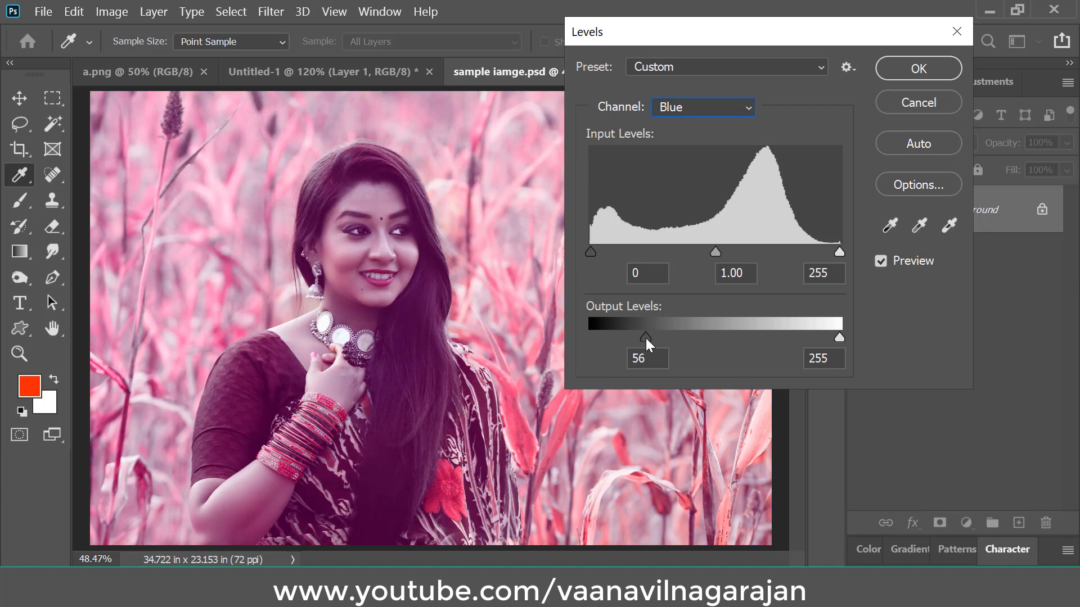
pyautogui.click(646, 338)
pyautogui.click(689, 108)
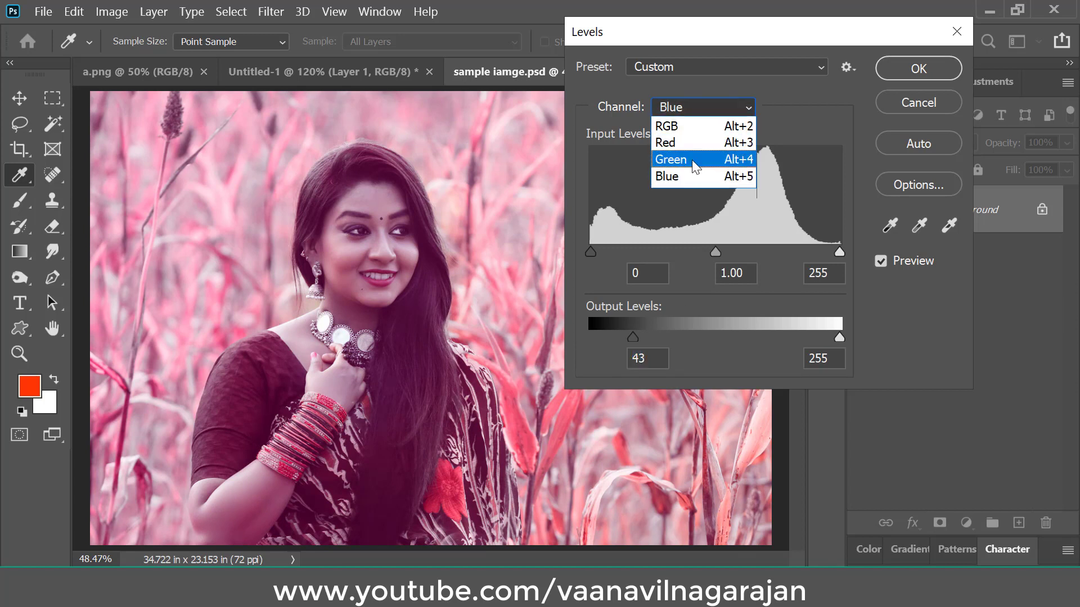
pyautogui.click(682, 161)
pyautogui.click(679, 107)
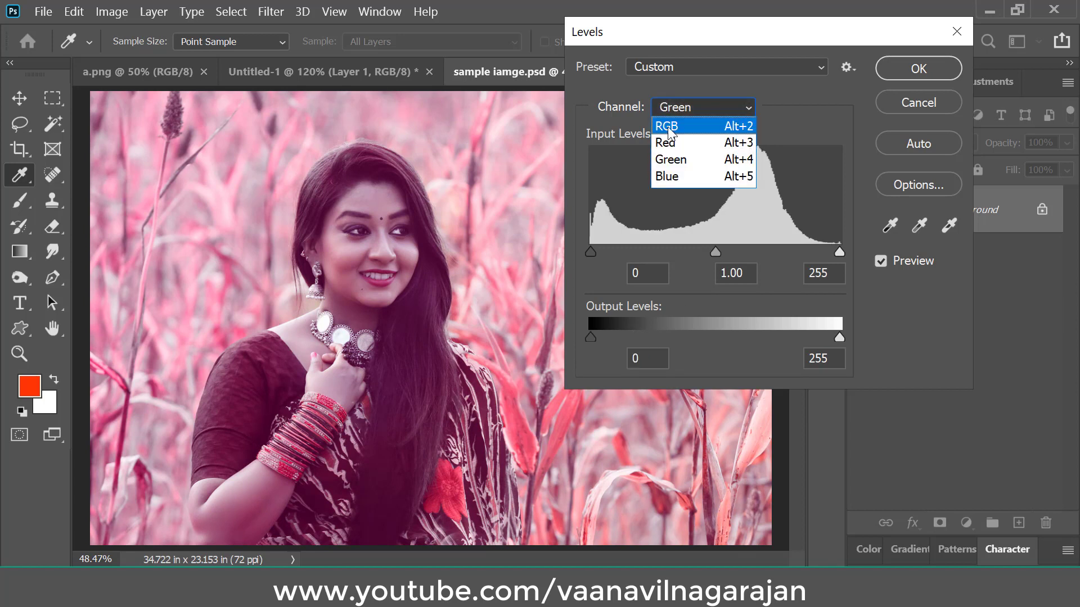
pyautogui.click(669, 127)
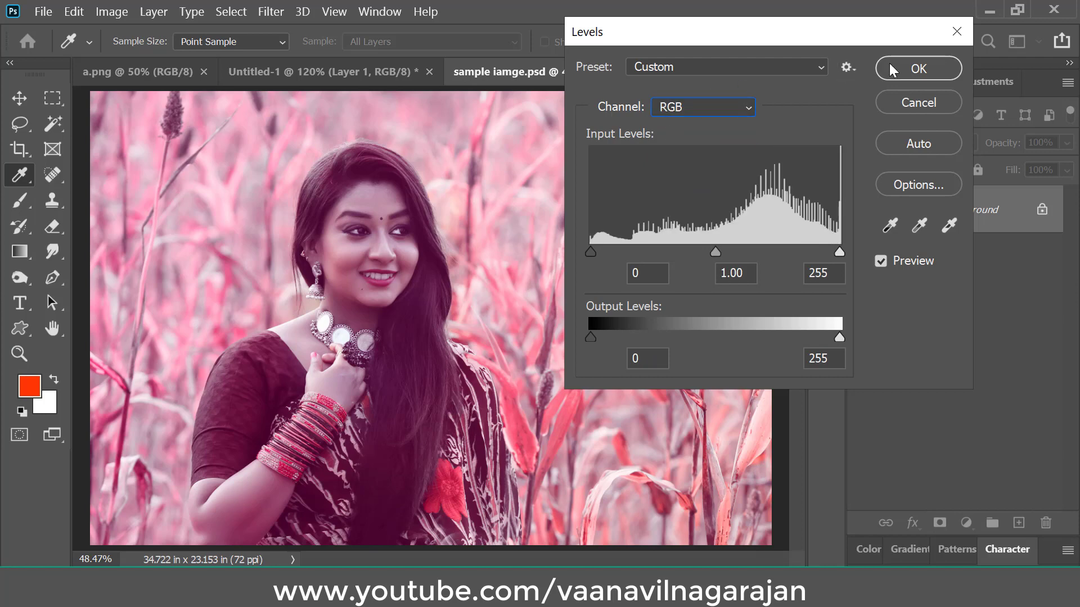
pyautogui.click(902, 68)
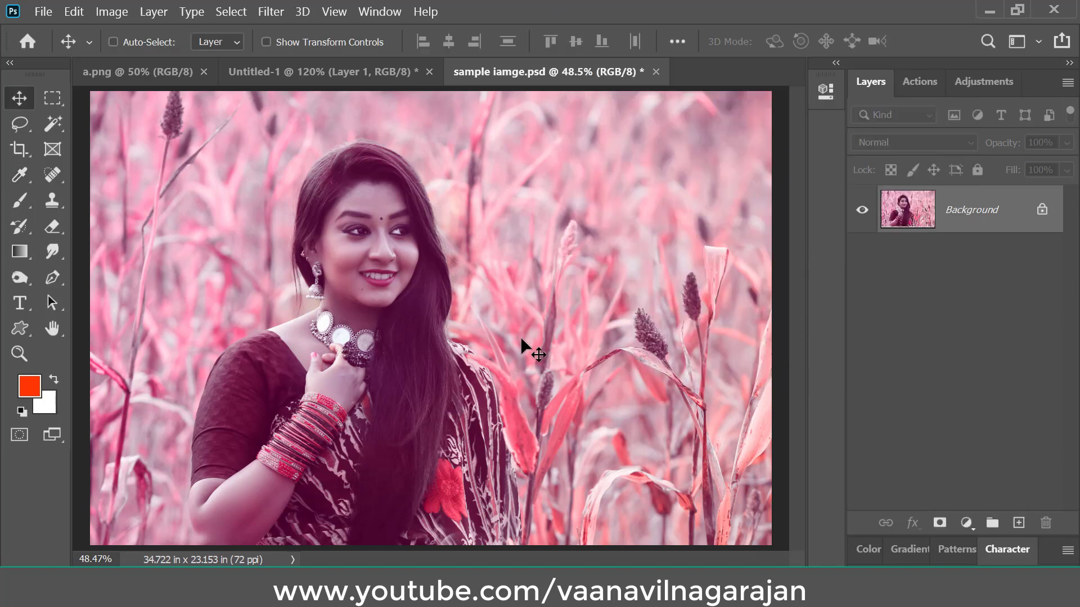